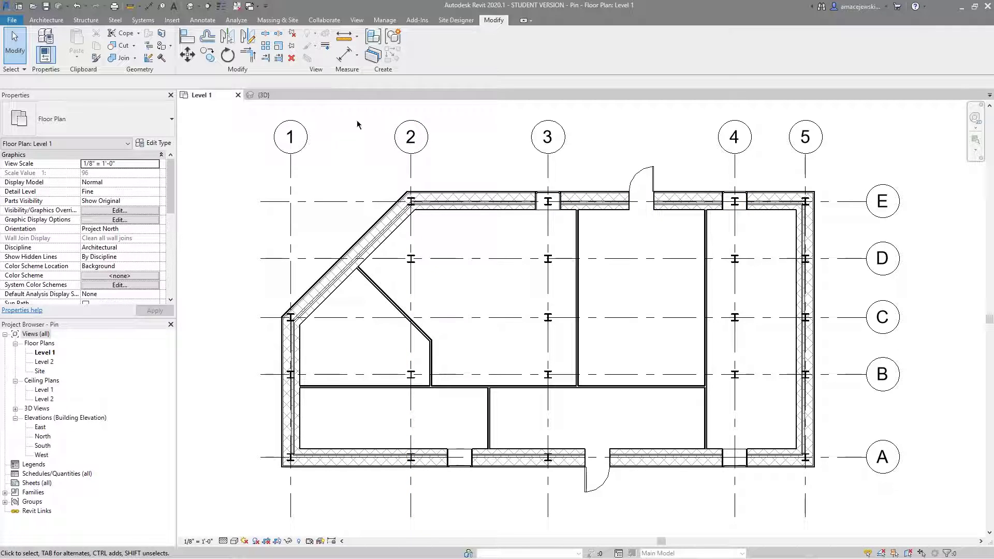
# Step: Pin the interior partition wall just east of grid line 3 in place with the Pin tool
pyautogui.click(289, 46)
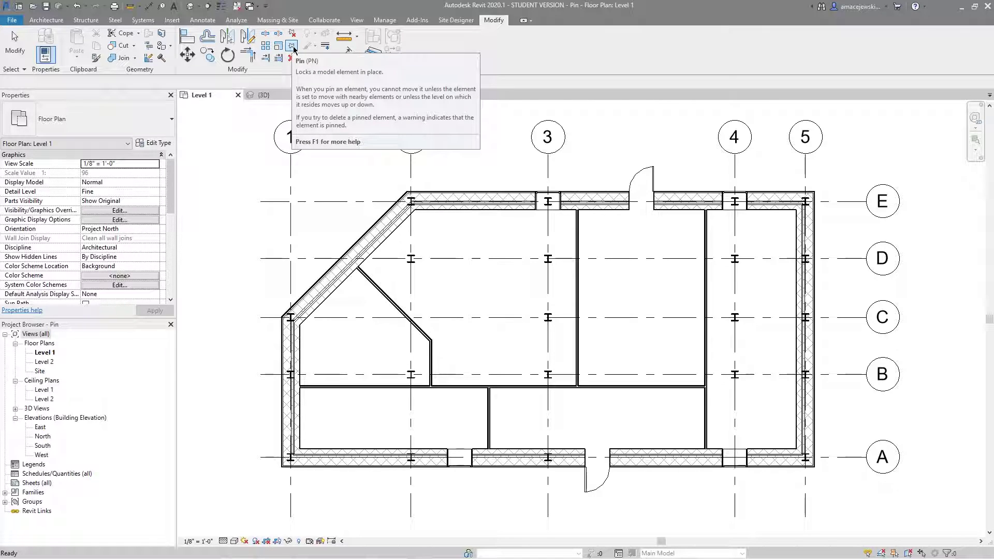
pyautogui.click(293, 48)
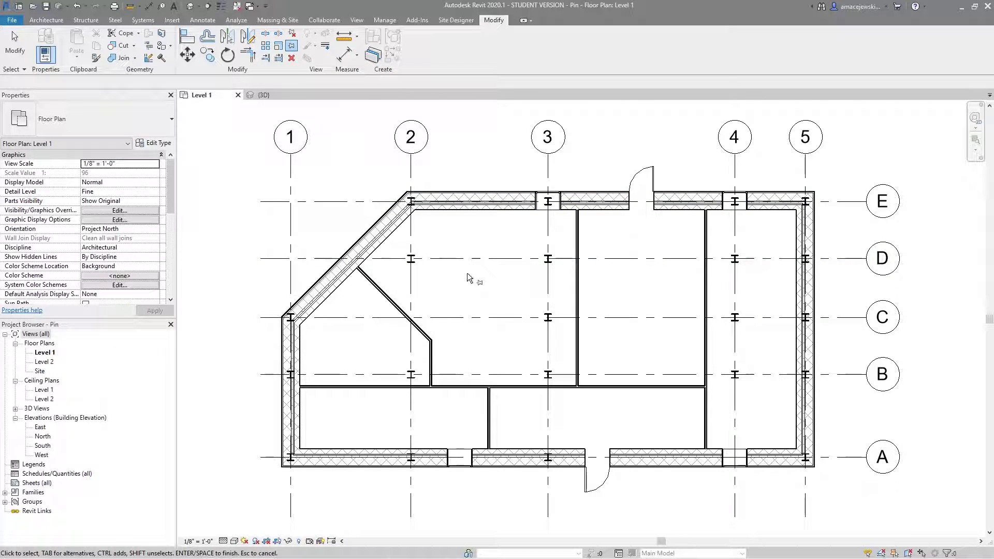
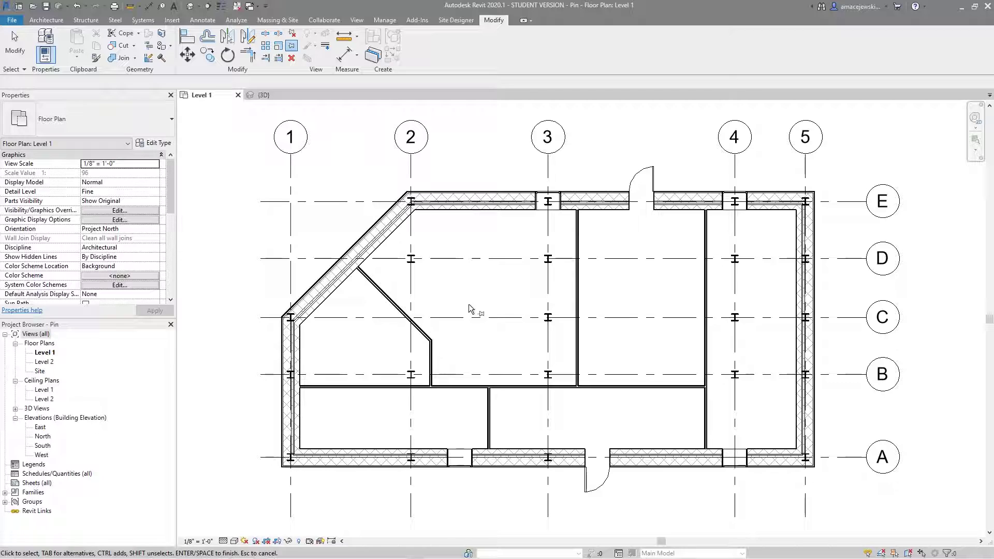
pyautogui.click(580, 300)
pyautogui.press('Return')
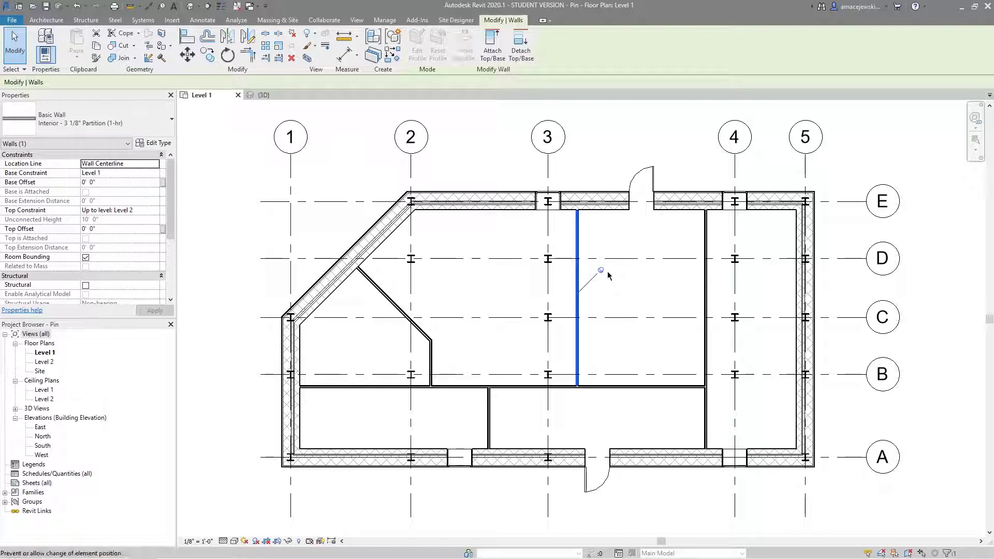
pyautogui.click(651, 295)
# Step: Unpin the interior partition wall just east of grid line 3
pyautogui.click(577, 293)
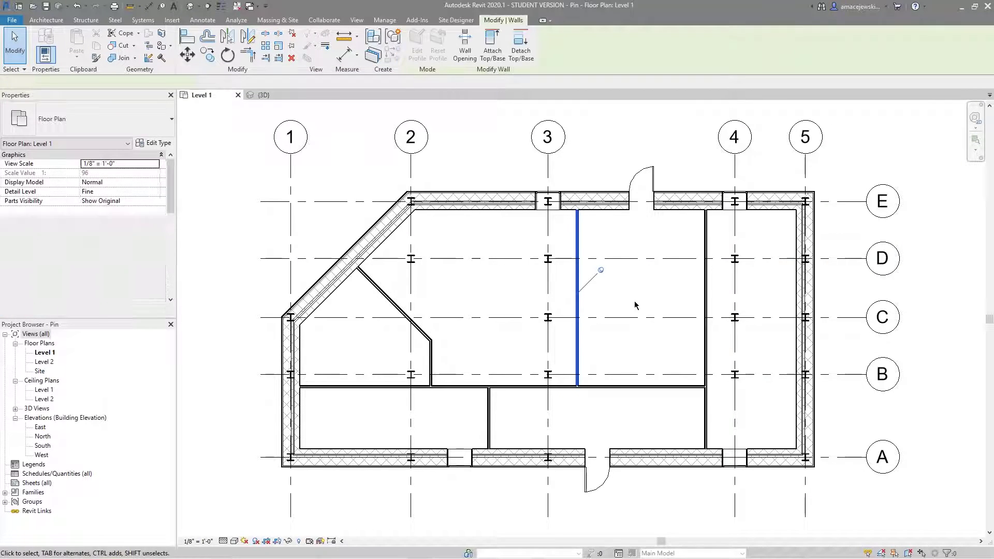
pyautogui.click(601, 272)
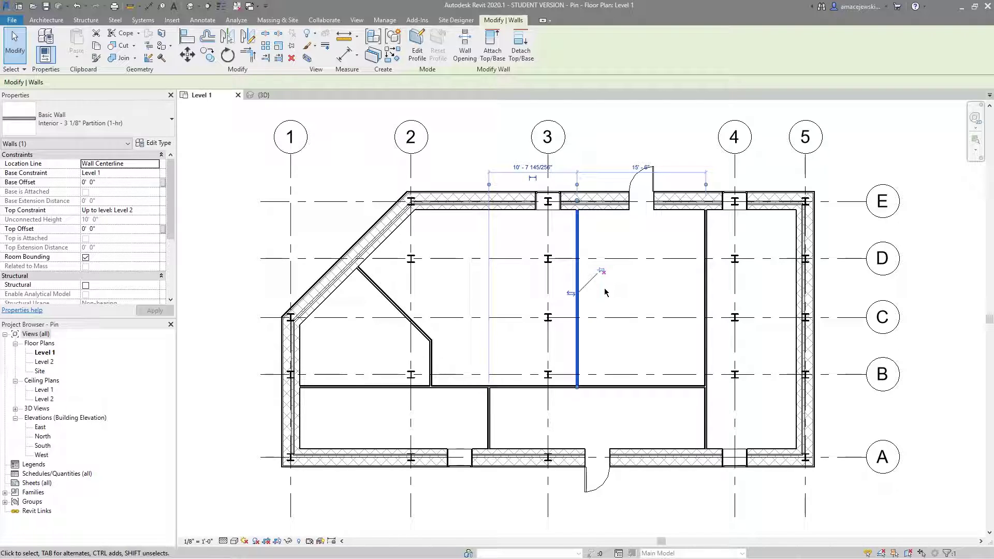
pyautogui.click(588, 275)
pyautogui.click(578, 279)
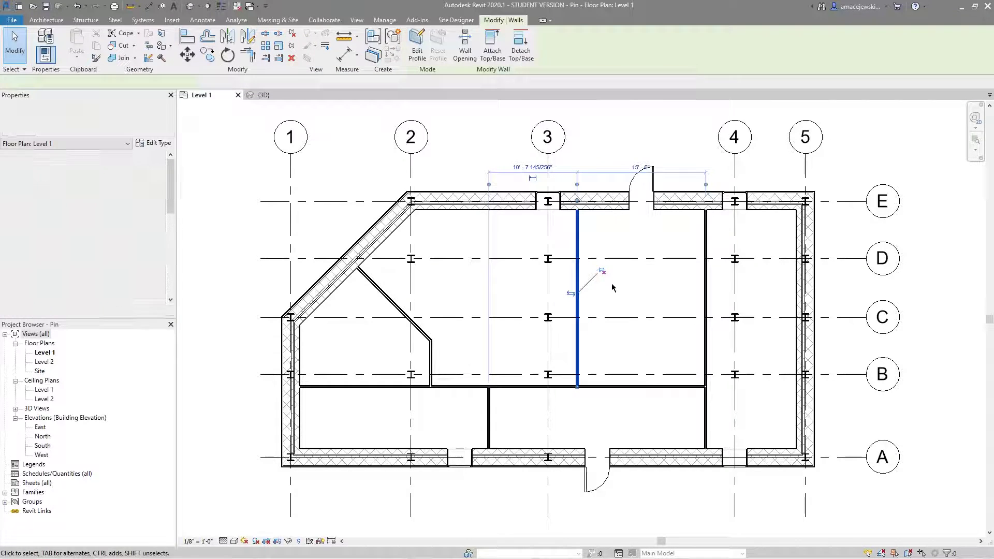
pyautogui.press('Escape')
pyautogui.click(578, 282)
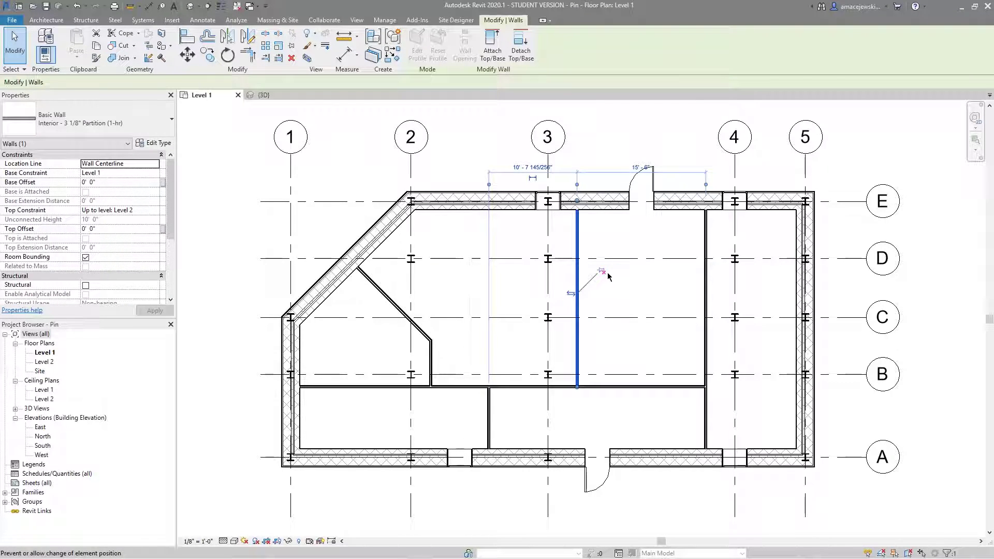
pyautogui.click(620, 281)
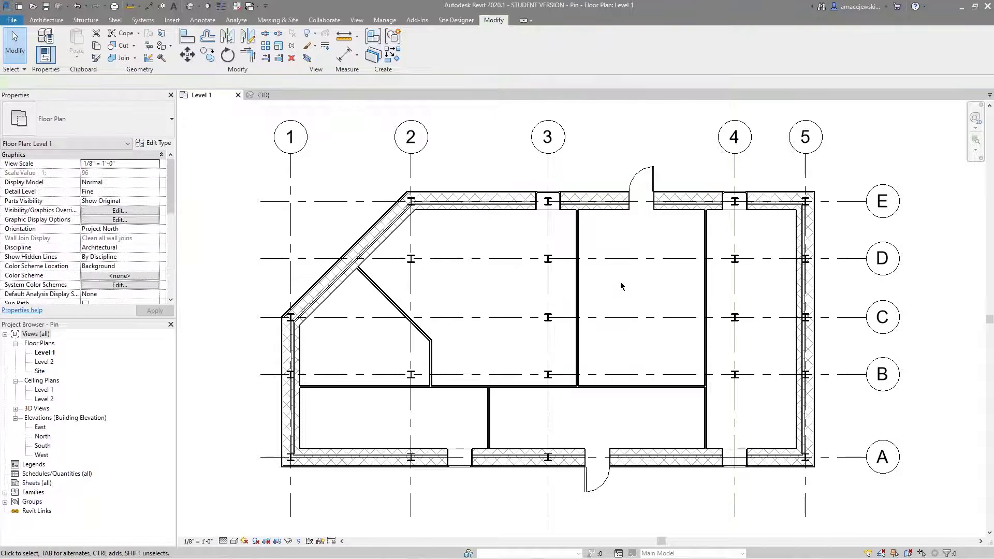
# Step: Pin the partition wall east of grid line 3 again and try to delete it
pyautogui.click(577, 302)
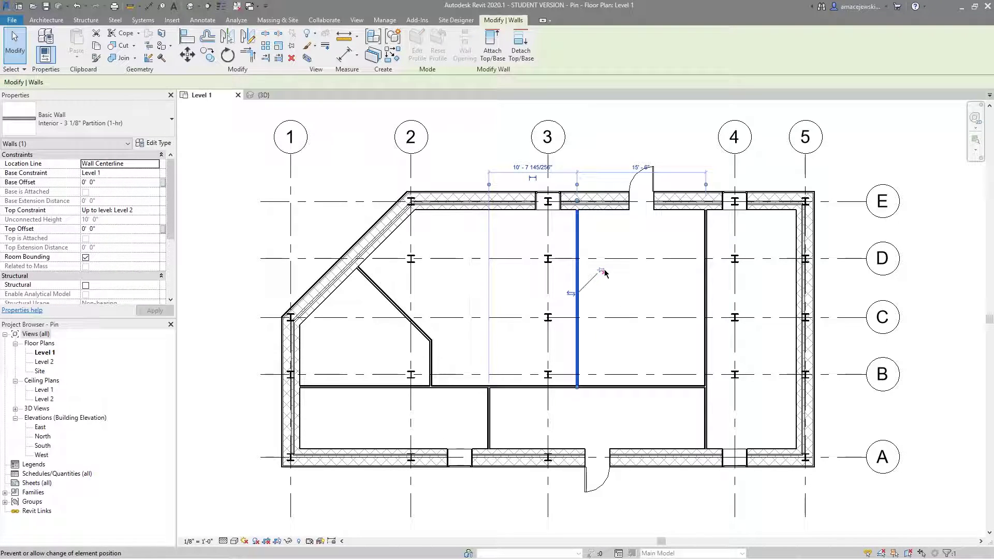
pyautogui.click(601, 272)
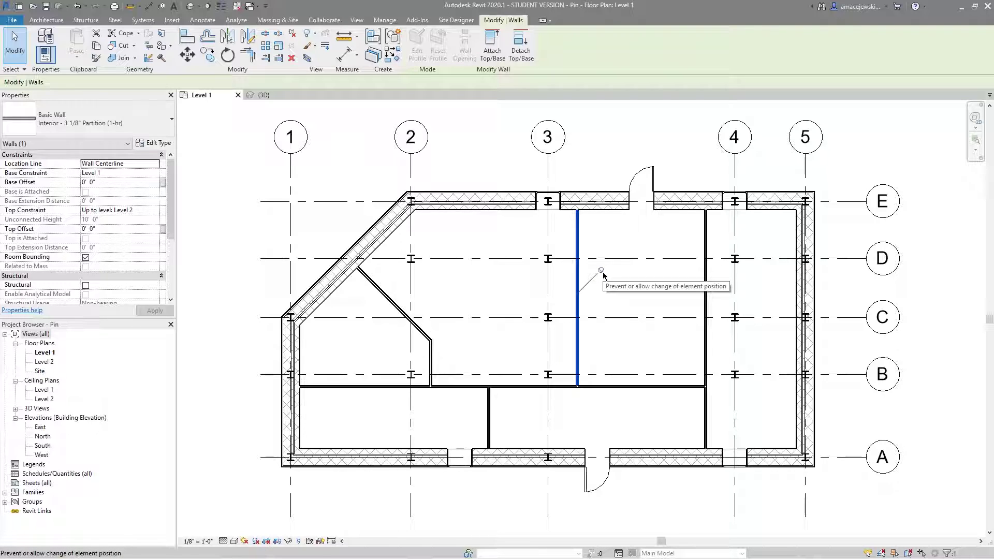
pyautogui.click(602, 271)
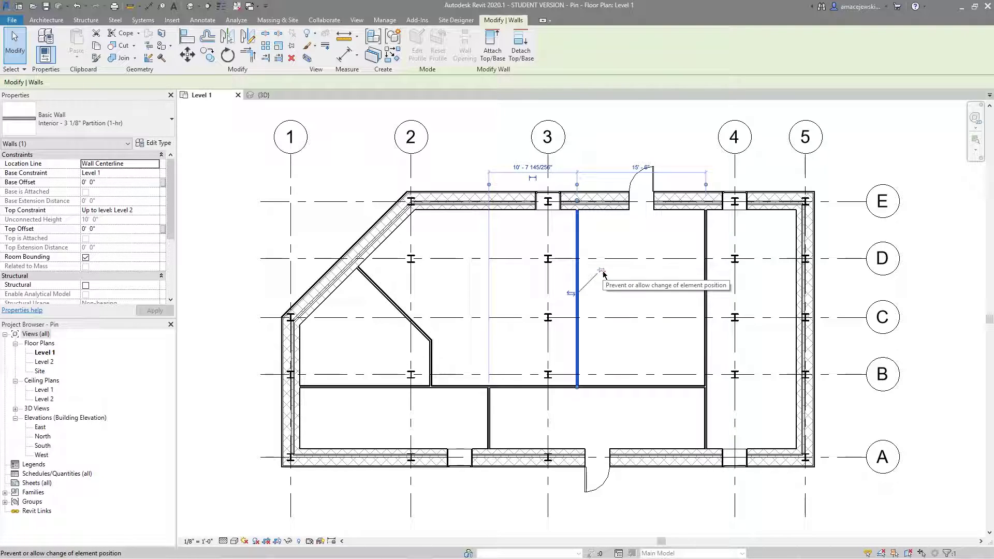
pyautogui.click(603, 273)
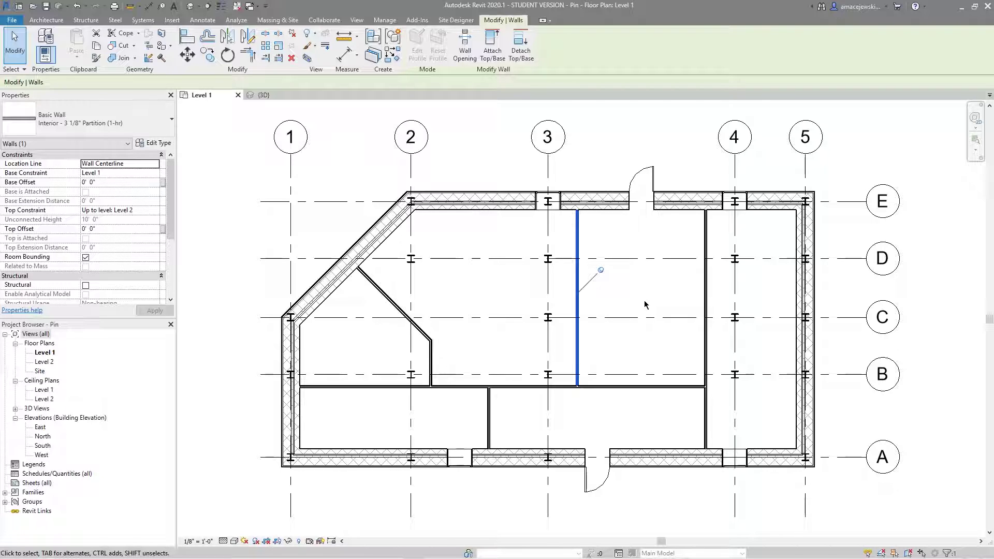
pyautogui.press('Delete')
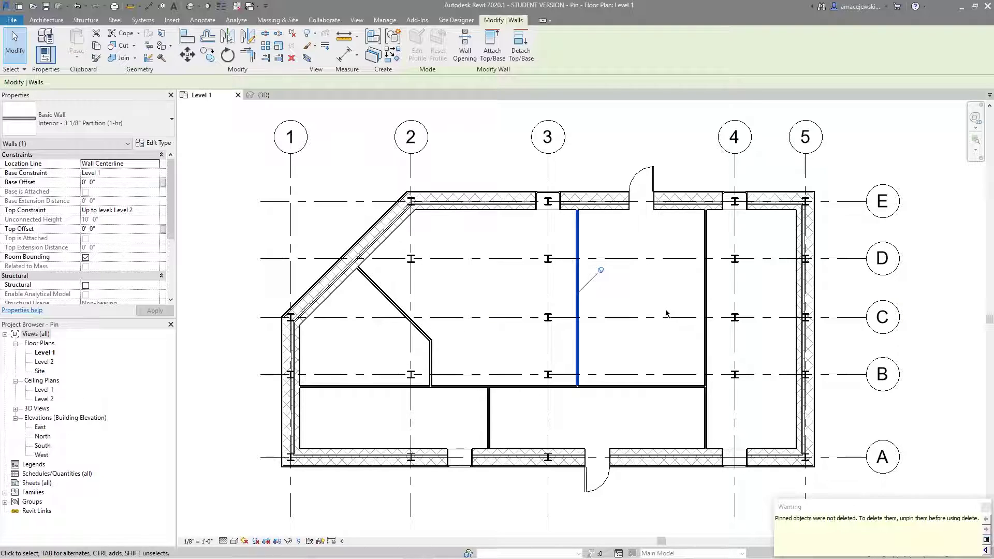
pyautogui.click(644, 296)
pyautogui.moveTo(241, 174); pyautogui.dragTo(822, 486)
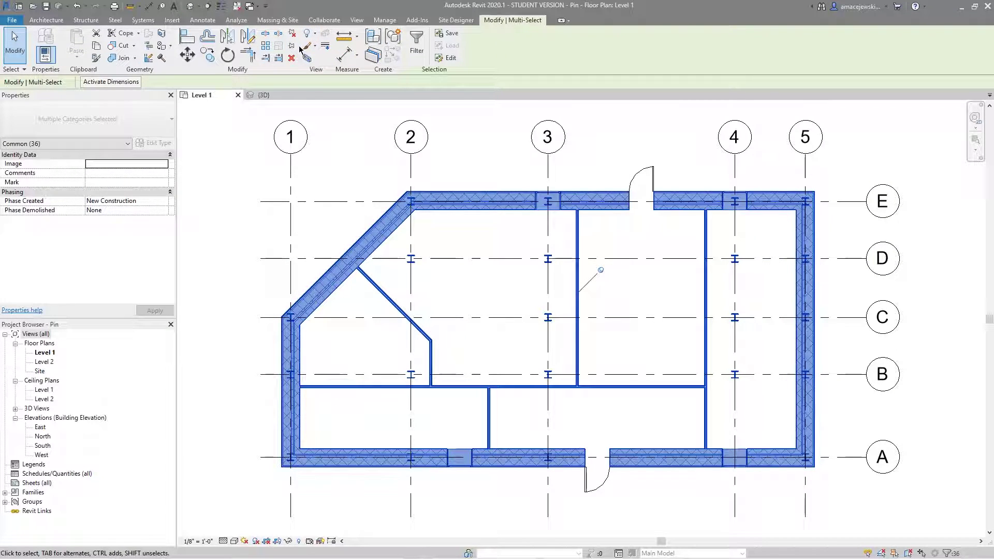
pyautogui.click(619, 296)
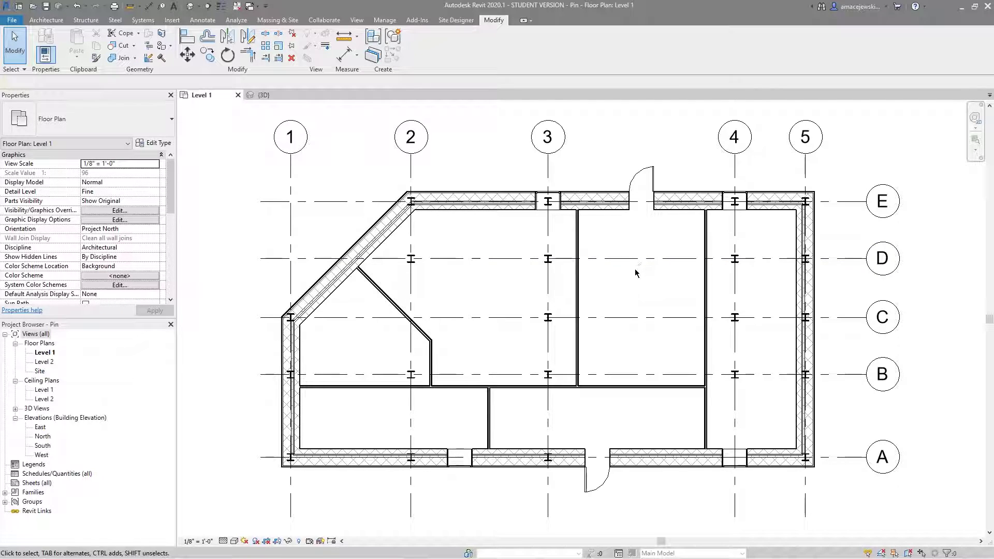
pyautogui.click(576, 297)
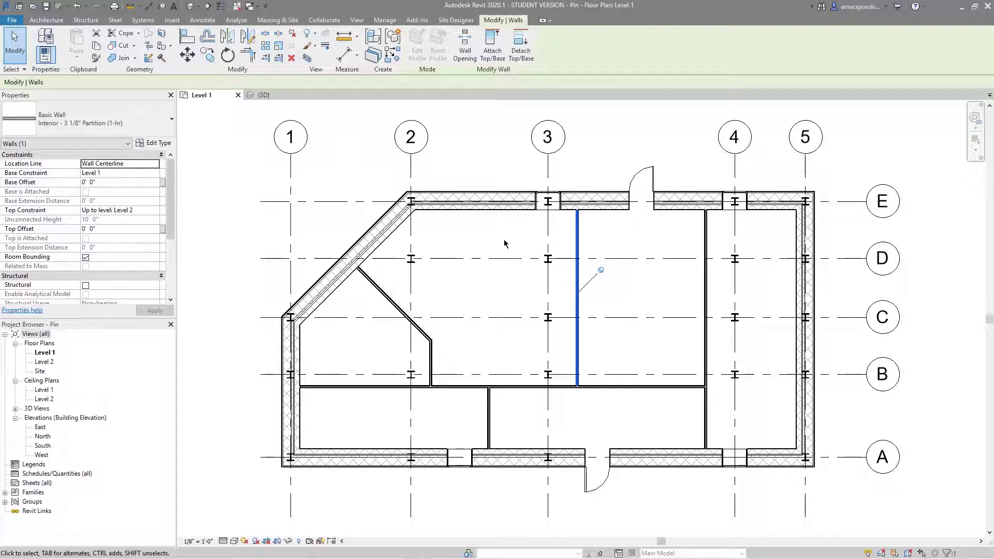
# Step: Pin the three interior structural columns on grid line 3 at B, C and D, and try to delete them
pyautogui.moveTo(524, 236); pyautogui.dragTo(558, 386)
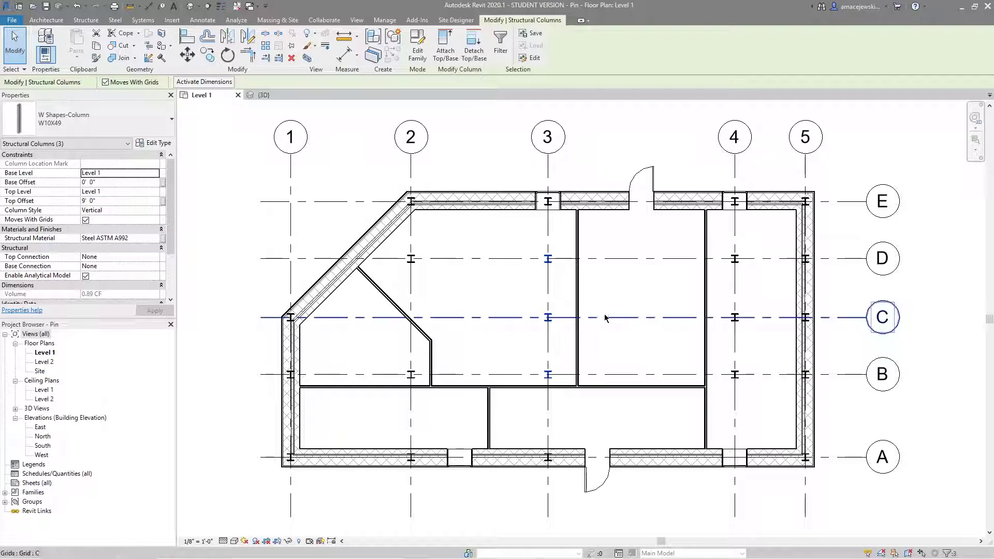
pyautogui.click(503, 255)
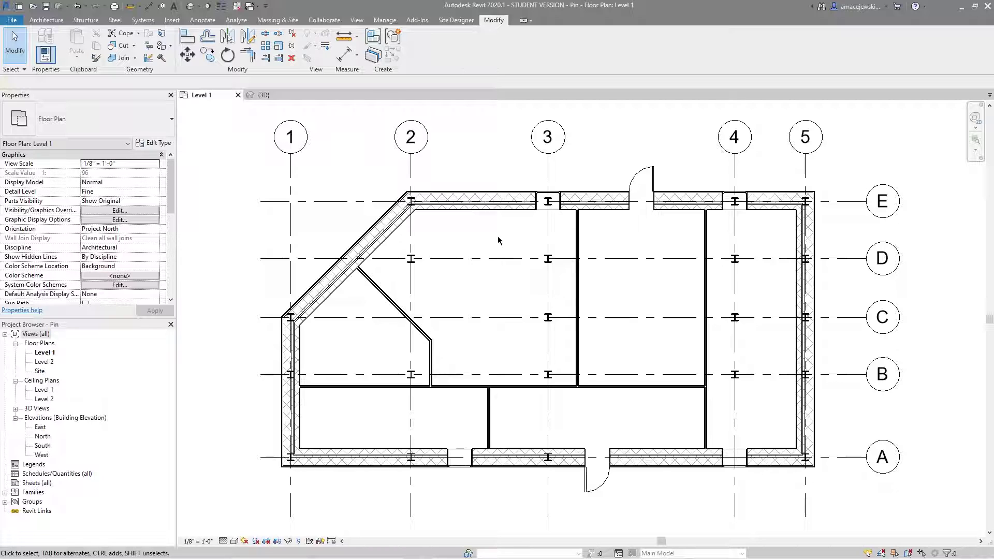
pyautogui.moveTo(523, 247); pyautogui.dragTo(572, 391)
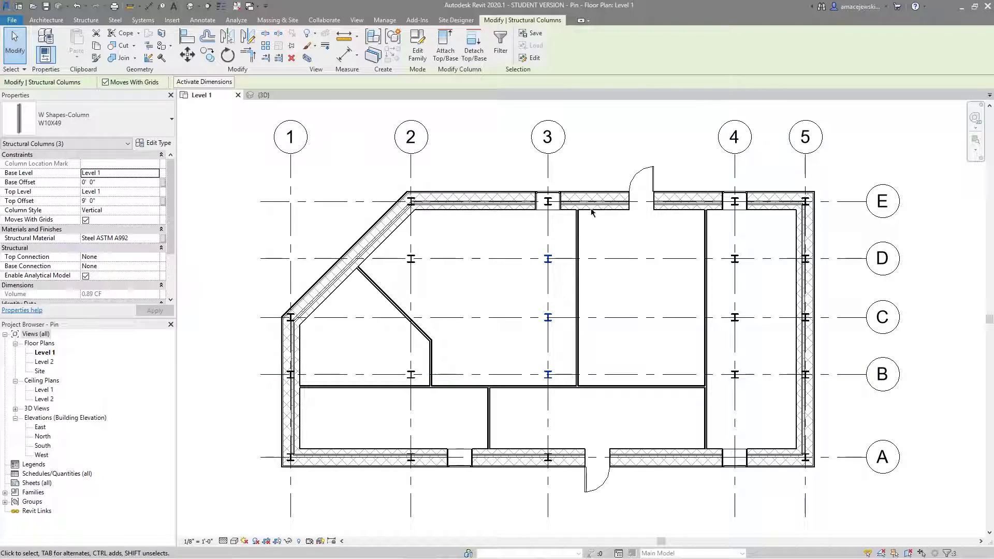
pyautogui.click(292, 45)
pyautogui.press('Delete')
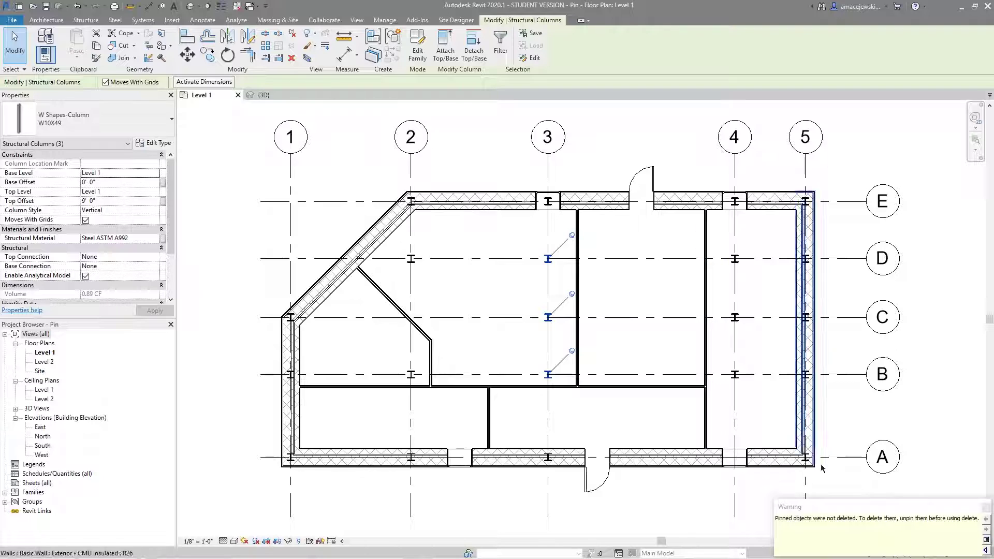
pyautogui.click(644, 337)
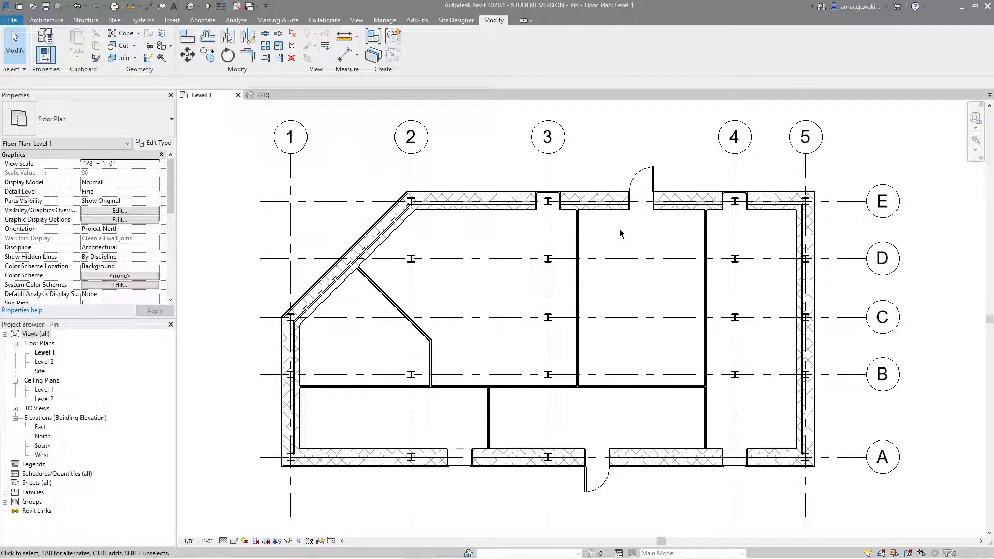
# Step: Pin all the grid lines, 1 to 5 and A to E
pyautogui.moveTo(852, 118); pyautogui.dragTo(282, 147)
pyautogui.keyDown('ctrl'); pyautogui.moveTo(914, 165); pyautogui.dragTo(874, 520); pyautogui.keyUp('ctrl')
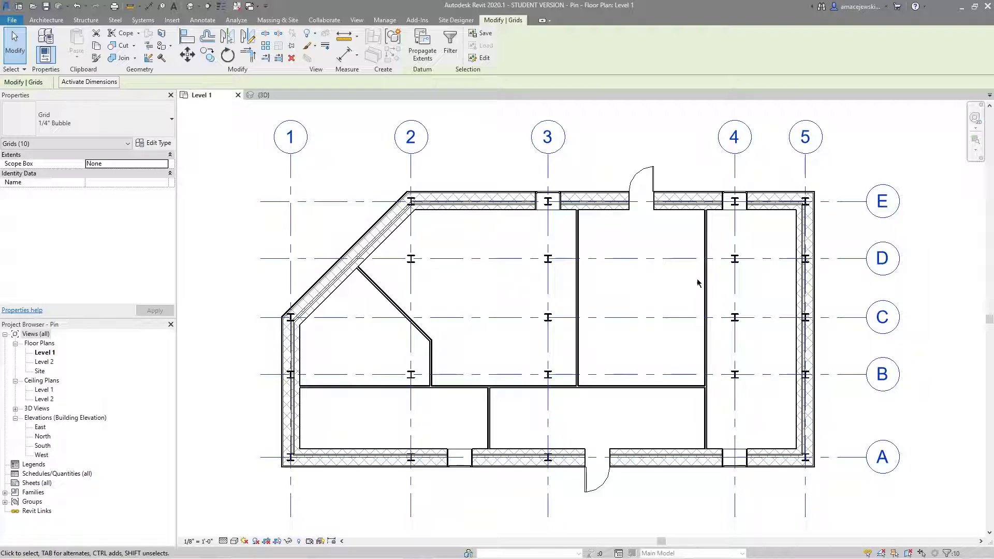
pyautogui.click(291, 45)
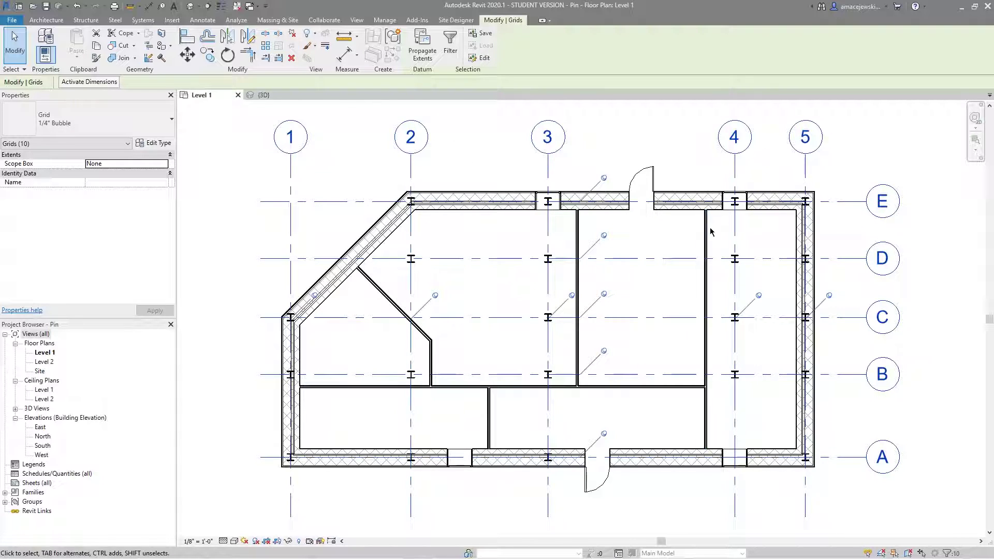
pyautogui.click(663, 238)
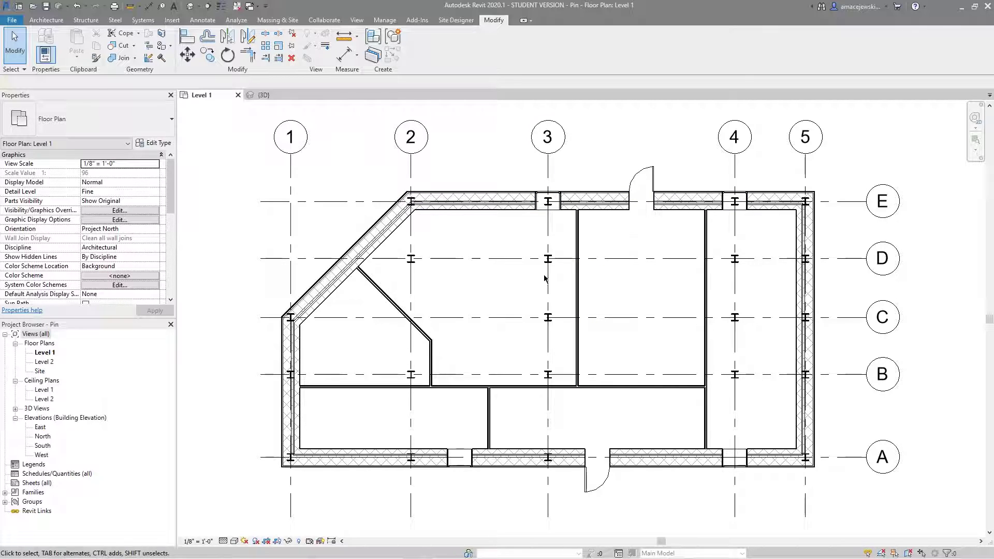
# Step: Unpin the structural column at grid intersection D-3 and delete it
pyautogui.click(548, 259)
pyautogui.click(525, 297)
pyautogui.moveTo(516, 298); pyautogui.dragTo(572, 242)
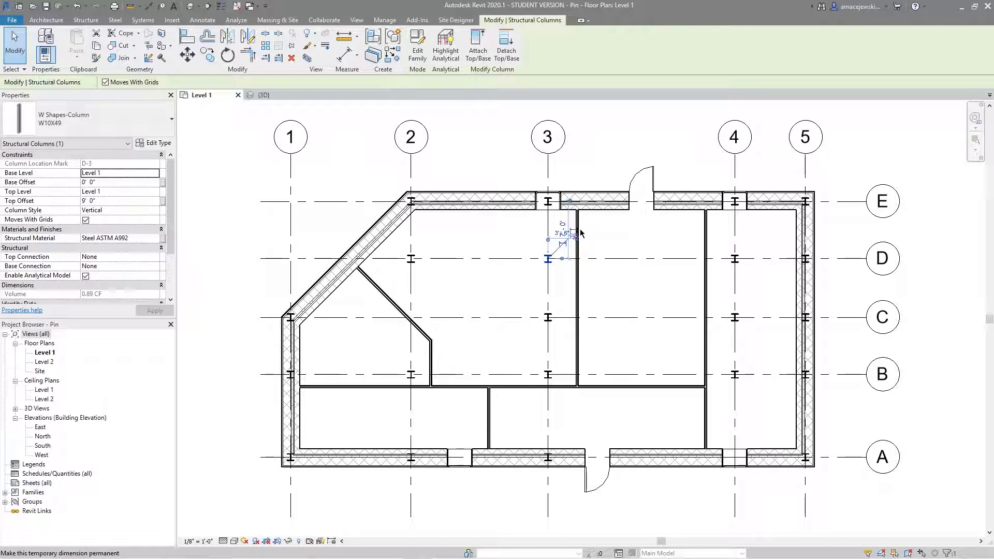
pyautogui.press('Delete')
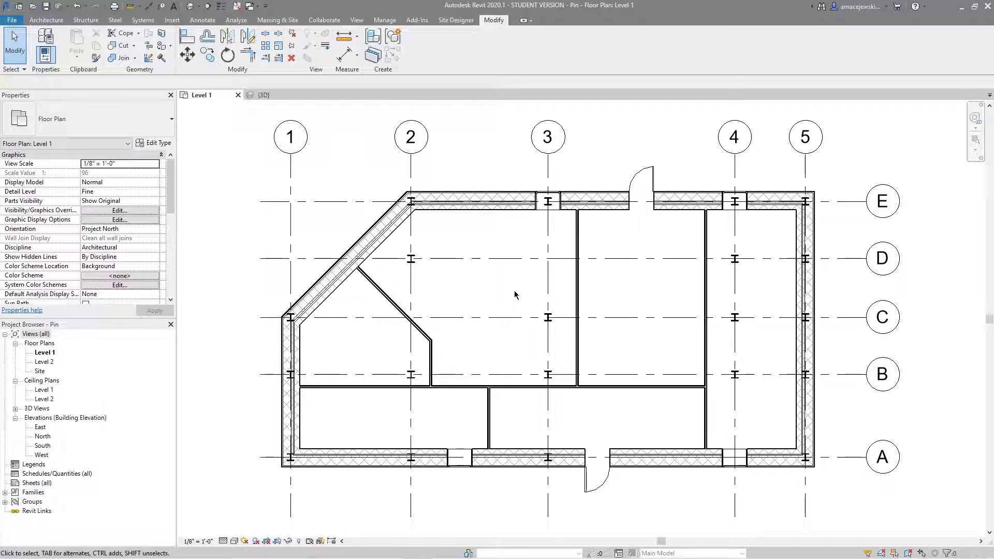
# Step: Inspect the pin status of the C-3 column, the angled partition and a group of elements in the 3D view, and return to the Level 1 plan
pyautogui.click(262, 98)
pyautogui.scroll(5, 567, 363)
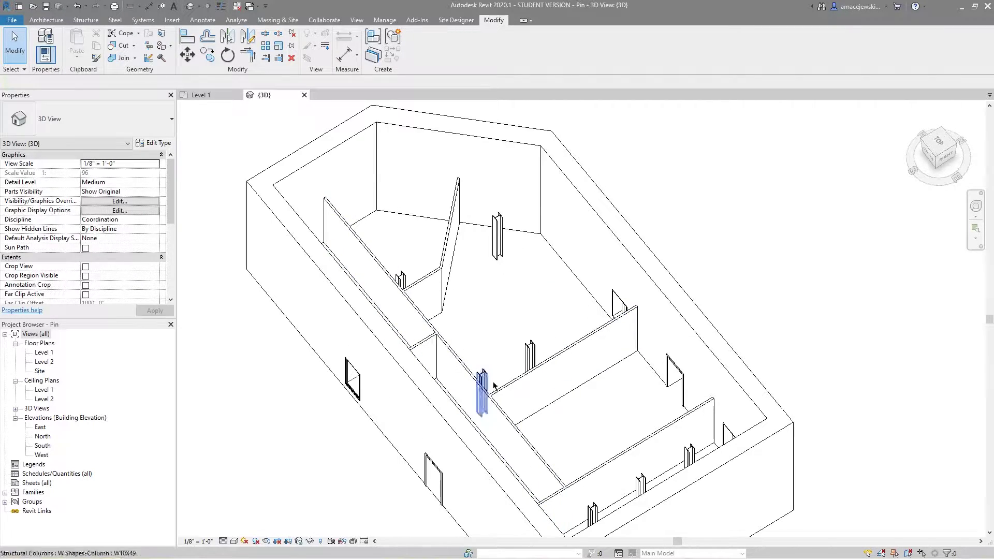
pyautogui.click(530, 357)
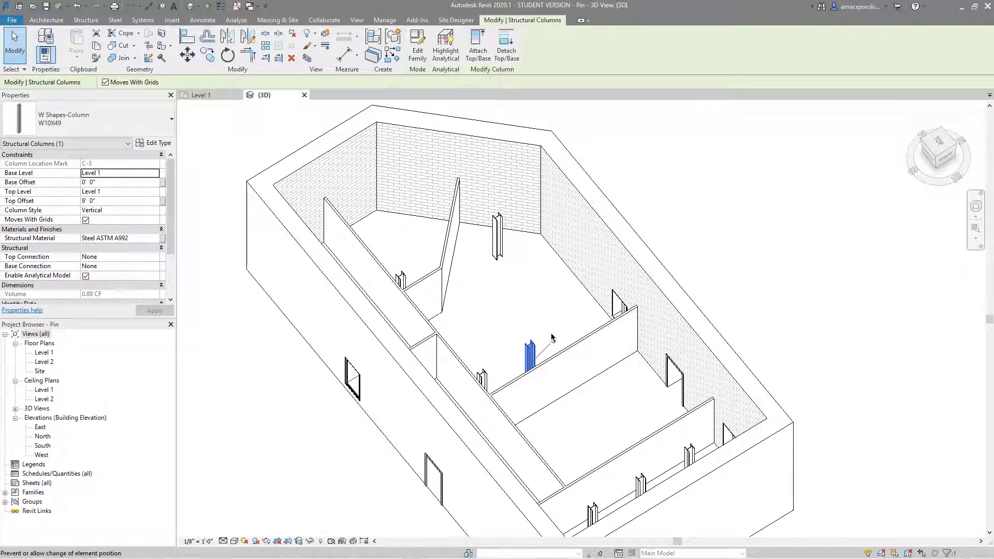
pyautogui.click(448, 260)
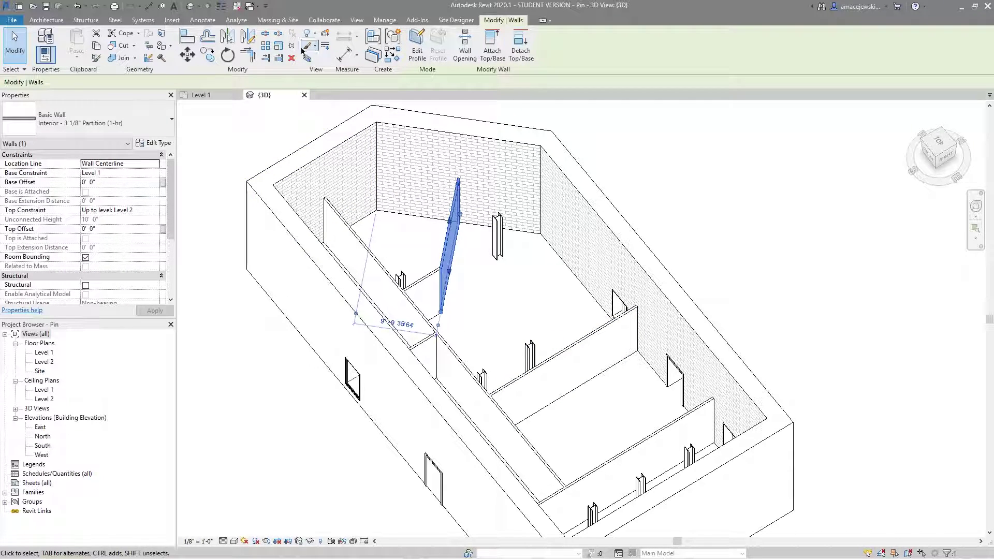
pyautogui.click(491, 280)
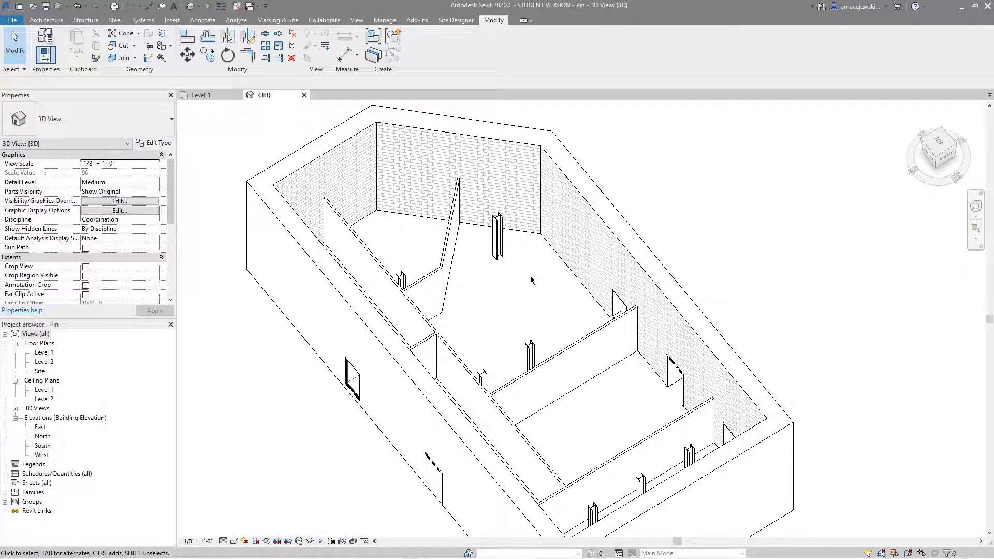
pyautogui.moveTo(305, 506); pyautogui.dragTo(681, 259)
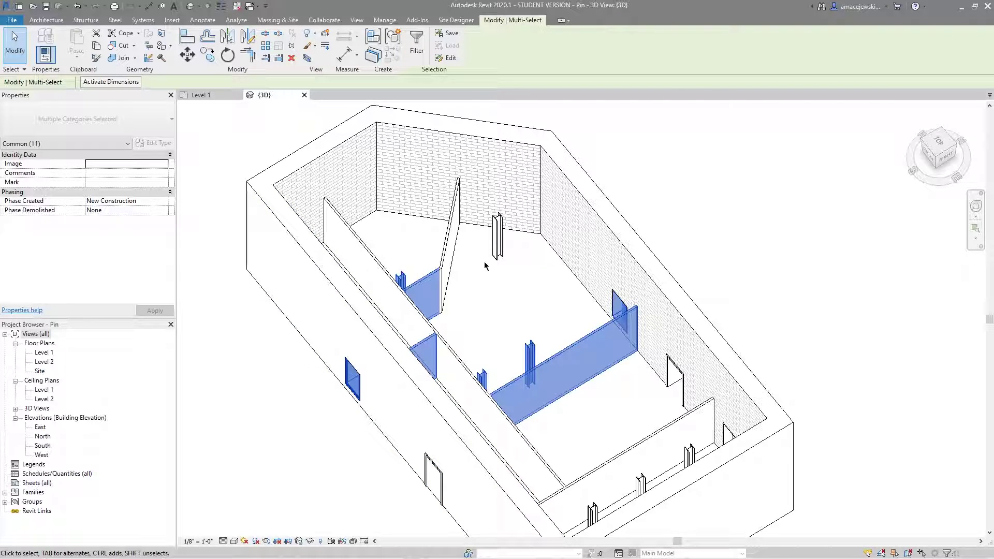
pyautogui.click(531, 259)
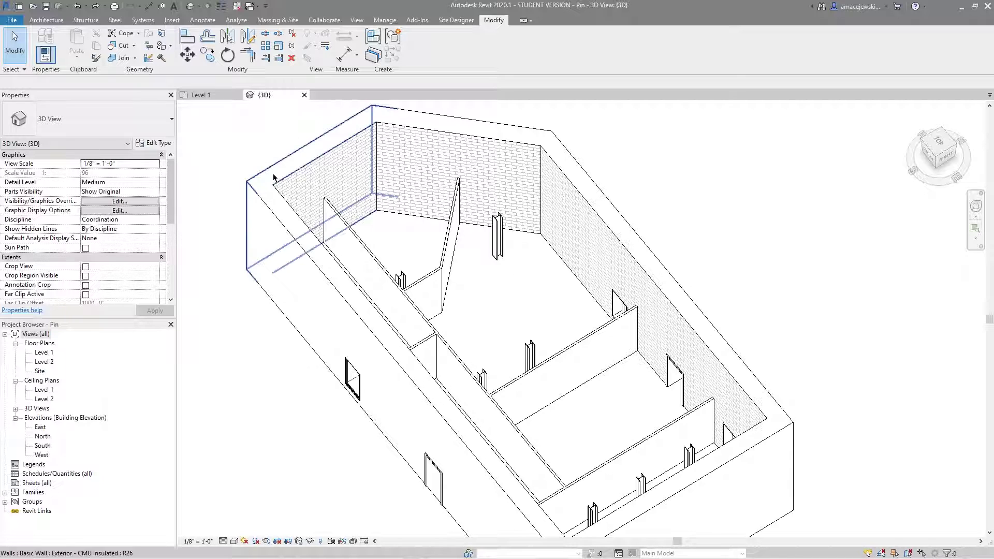
pyautogui.click(201, 95)
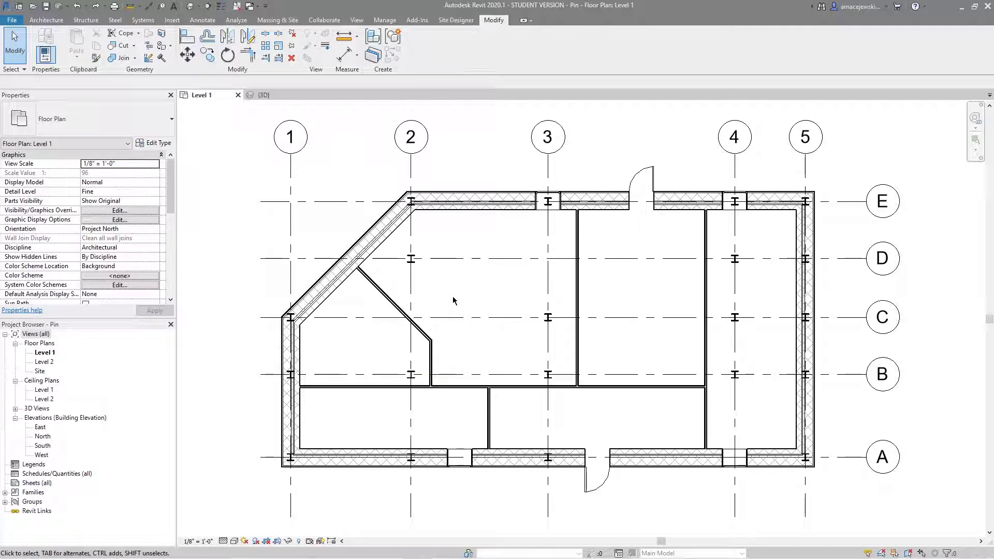
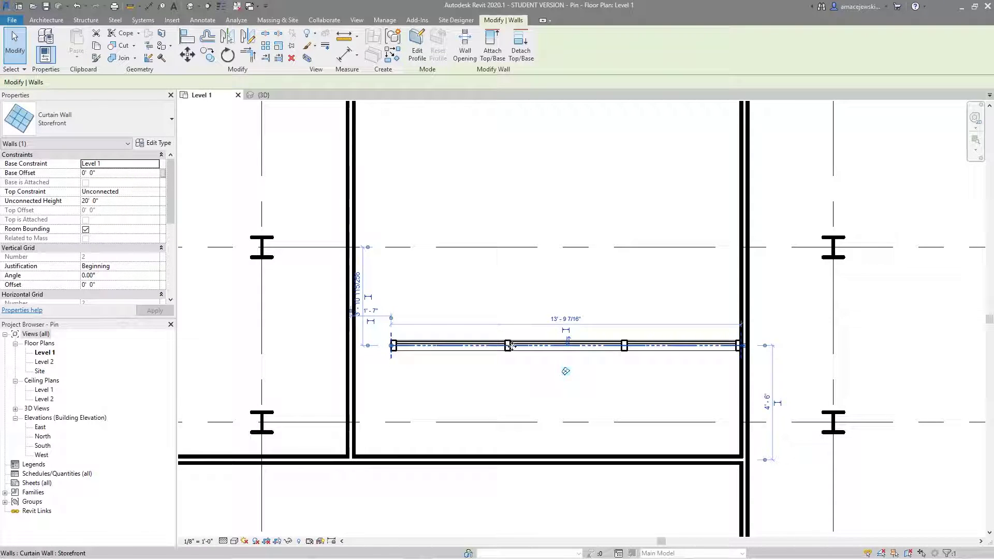
# Step: Undo the last length change of the Storefront curtain wall and check the pin on its middle vertical curtain grid line
pyautogui.hotkey('ctrl', 'z')
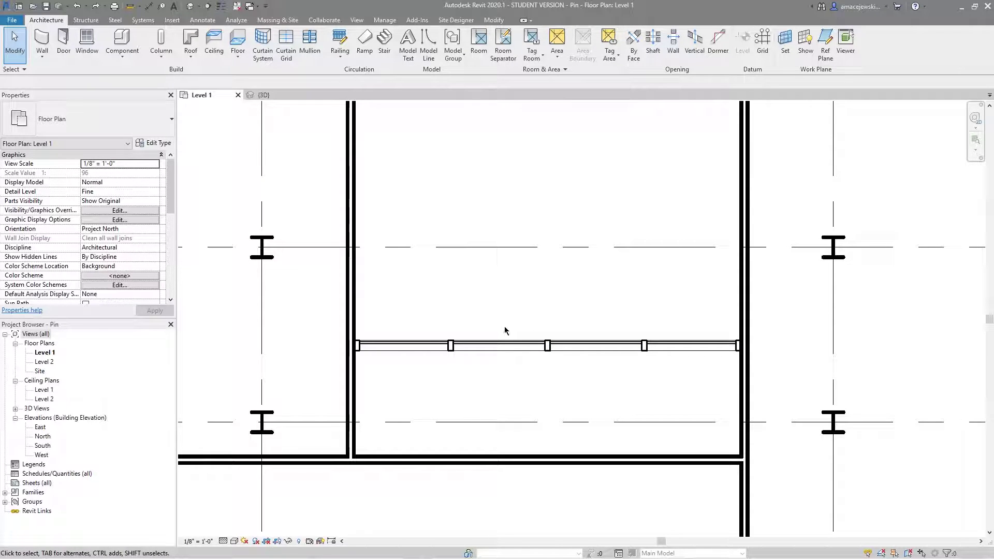
pyautogui.click(547, 346)
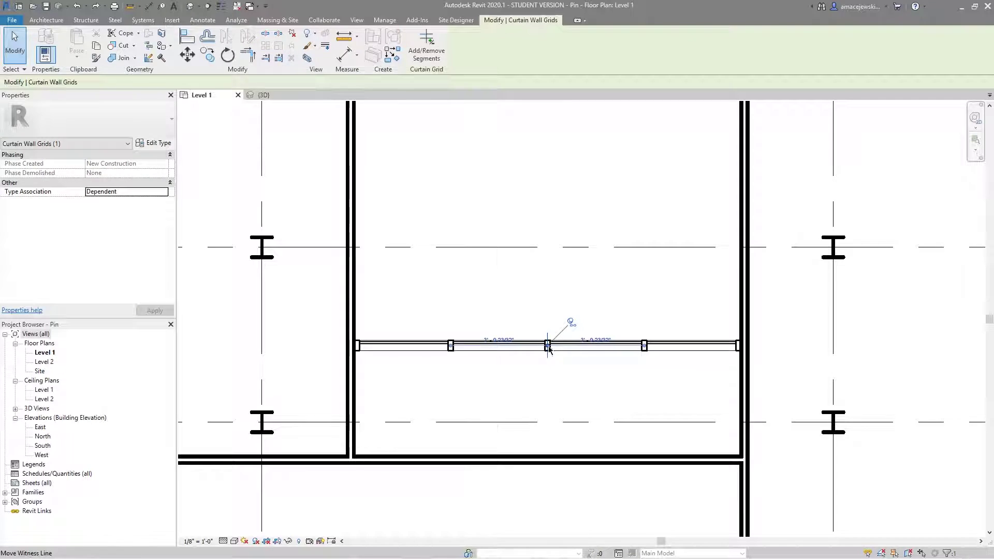
pyautogui.press('Escape')
pyautogui.scroll(-2, 482, 349)
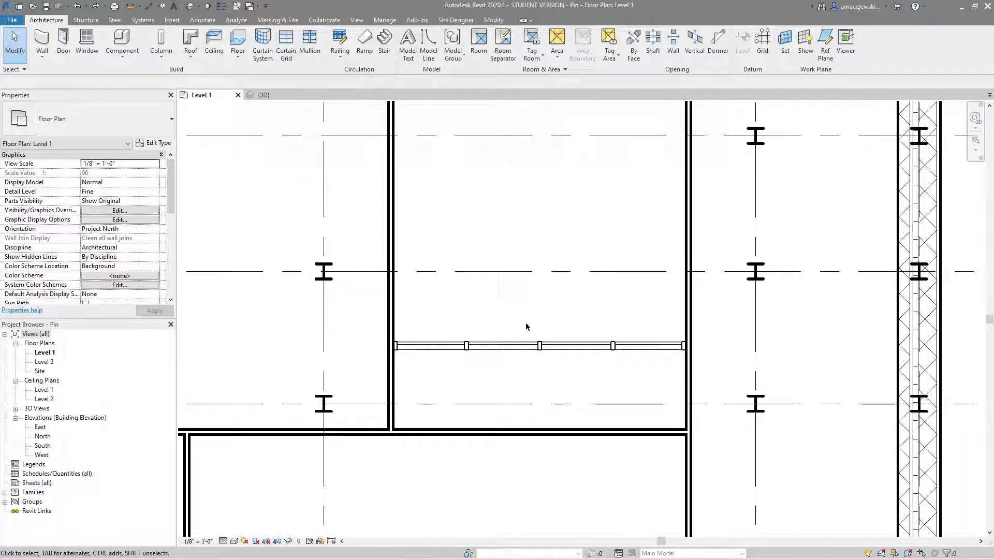
# Step: Unpin the middle 2.5" x 5" rectangular mullion of the curtain wall and view the mullion types available for it
pyautogui.click(540, 346)
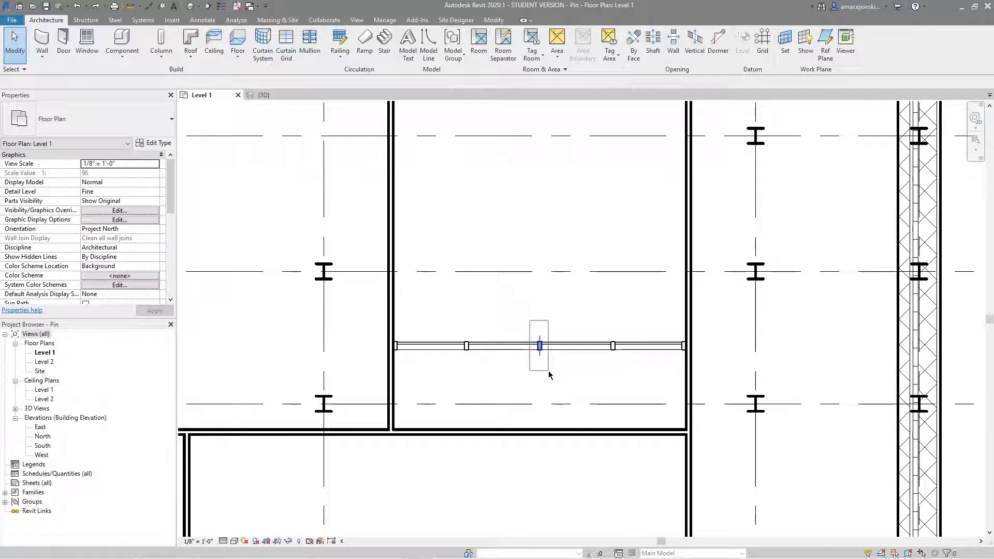
pyautogui.press('Escape')
pyautogui.scroll(2, 540, 344)
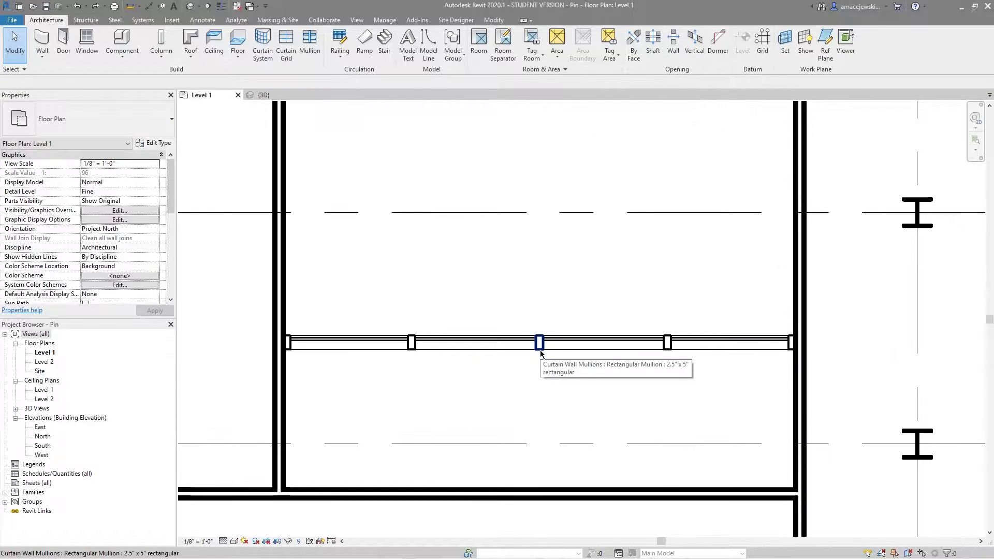
pyautogui.click(540, 341)
pyautogui.click(88, 119)
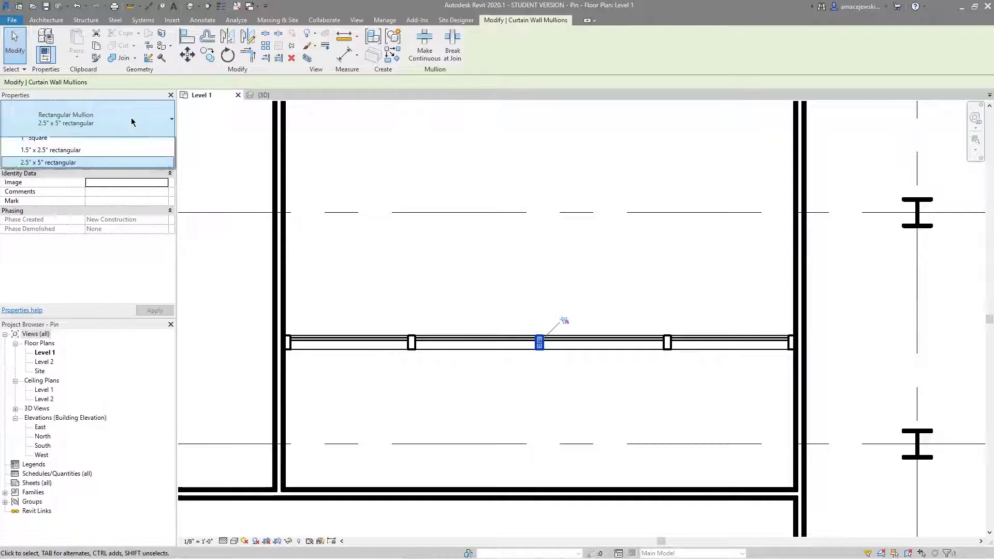
pyautogui.click(325, 307)
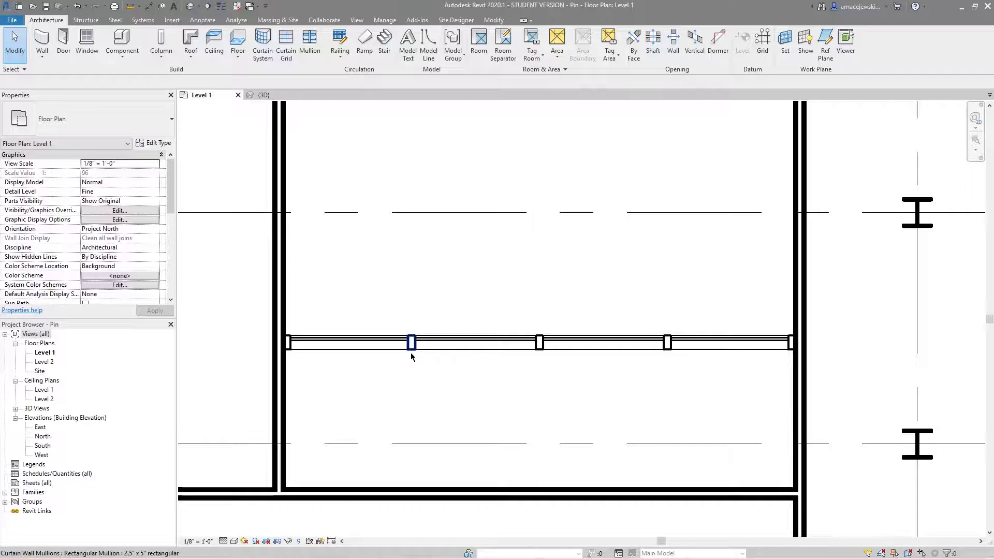
# Step: Unpin the first intermediate mullion from the west end of the curtain wall
pyautogui.click(412, 346)
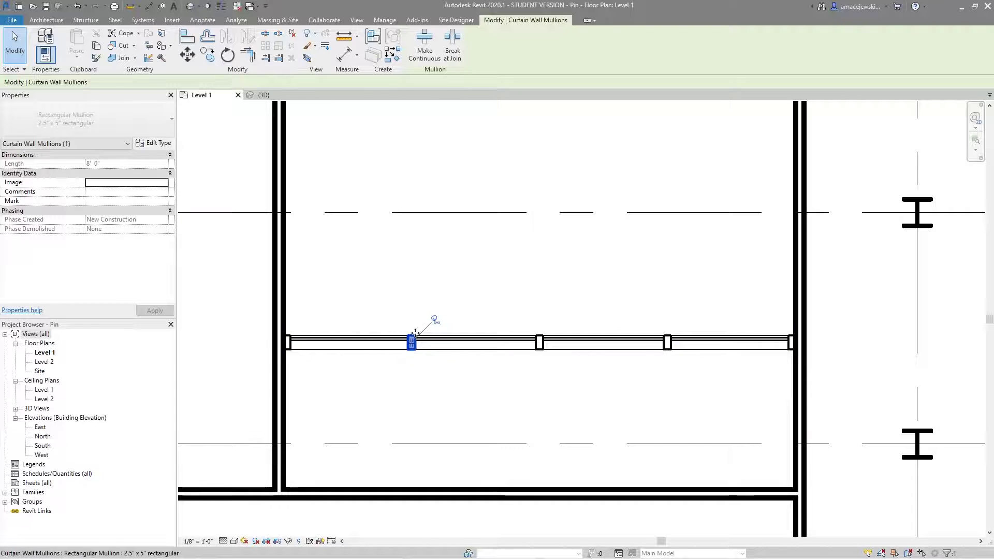
pyautogui.click(435, 320)
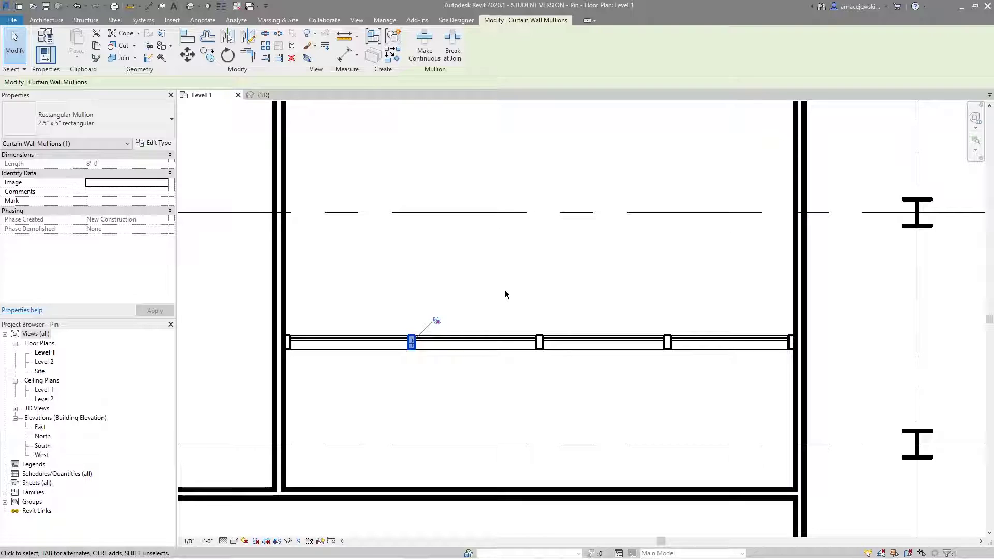
pyautogui.click(533, 284)
pyautogui.scroll(-5, 555, 308)
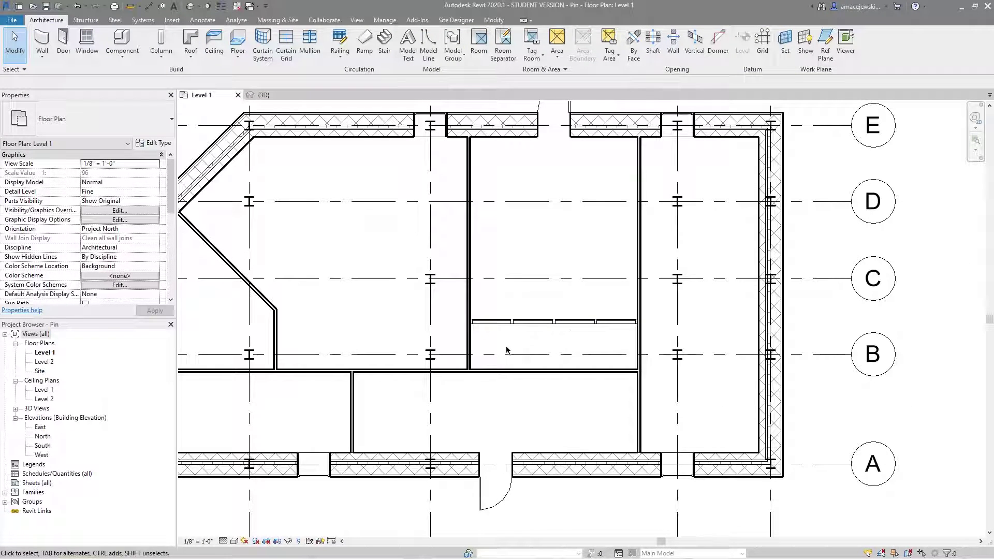
# Step: Check the pins of the B-3 column and the curtain wall, and unpin the curtain wall's easternmost vertical curtain grid line
pyautogui.click(431, 354)
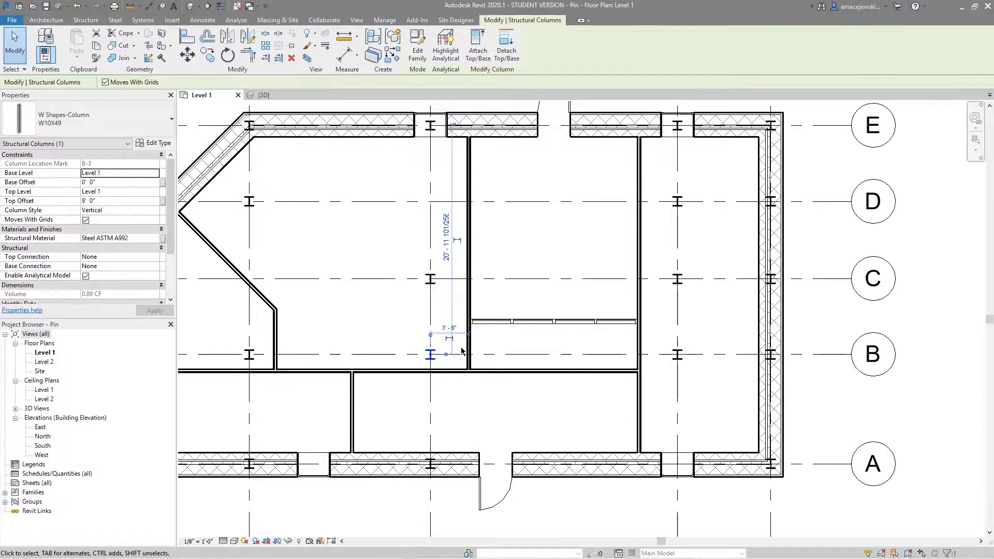
pyautogui.click(560, 323)
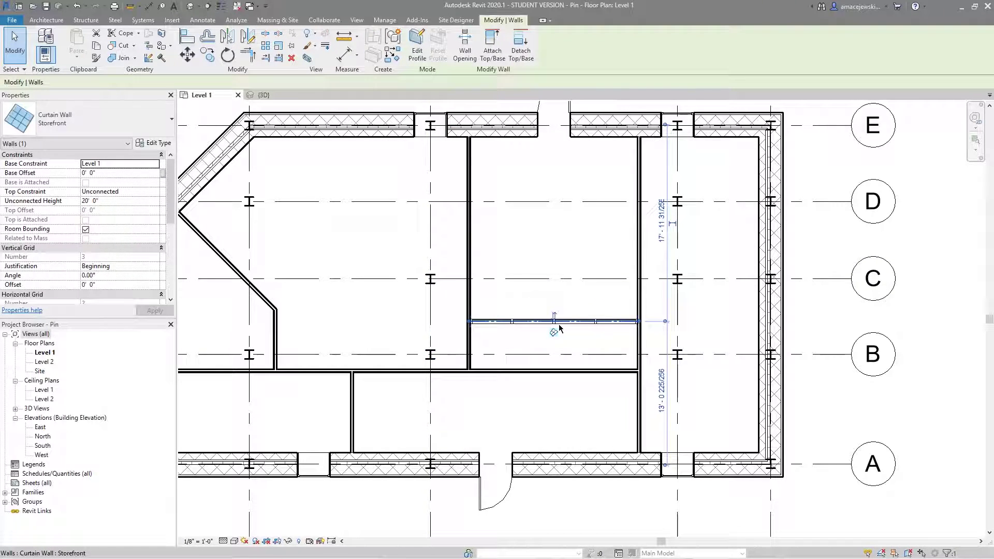
pyautogui.click(597, 322)
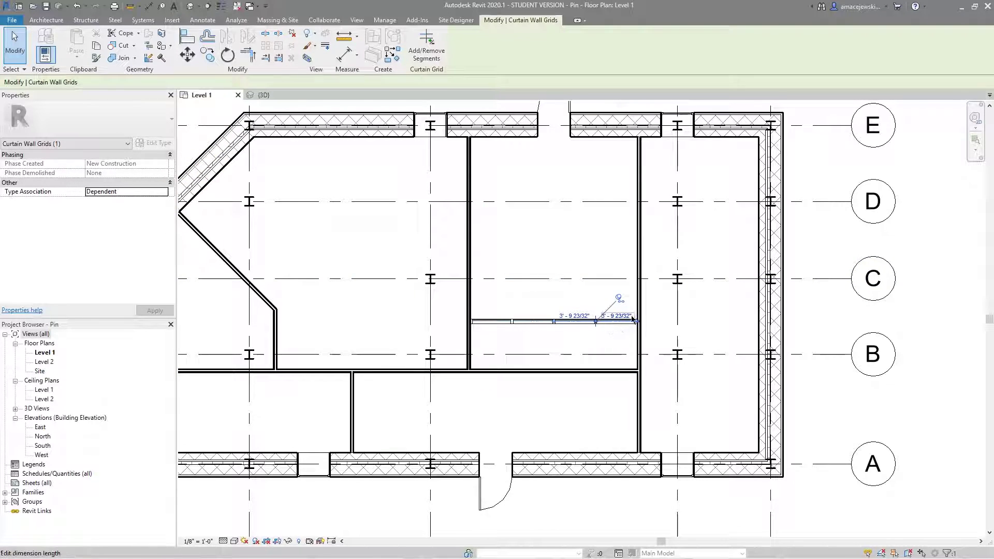
pyautogui.click(619, 299)
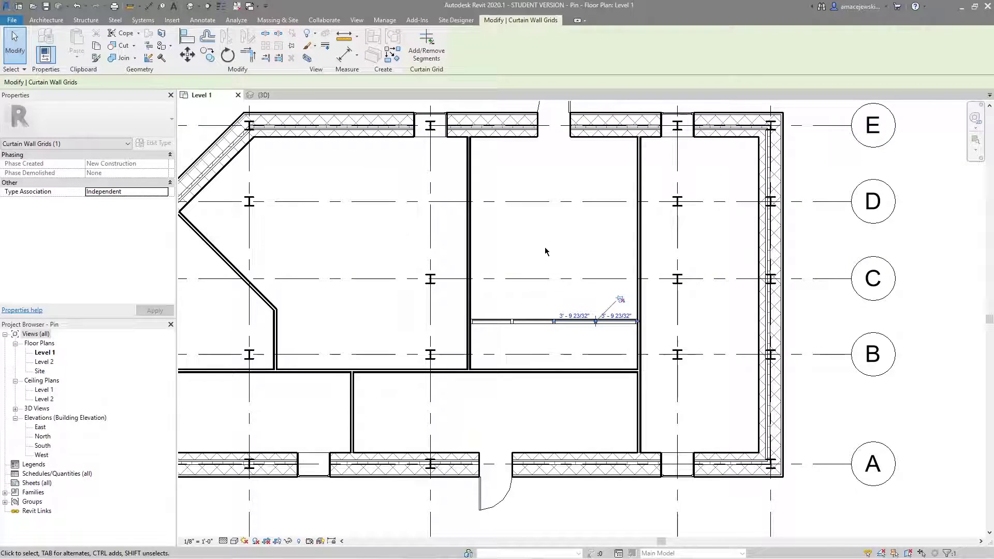
pyautogui.click(545, 252)
pyautogui.scroll(-2, 521, 271)
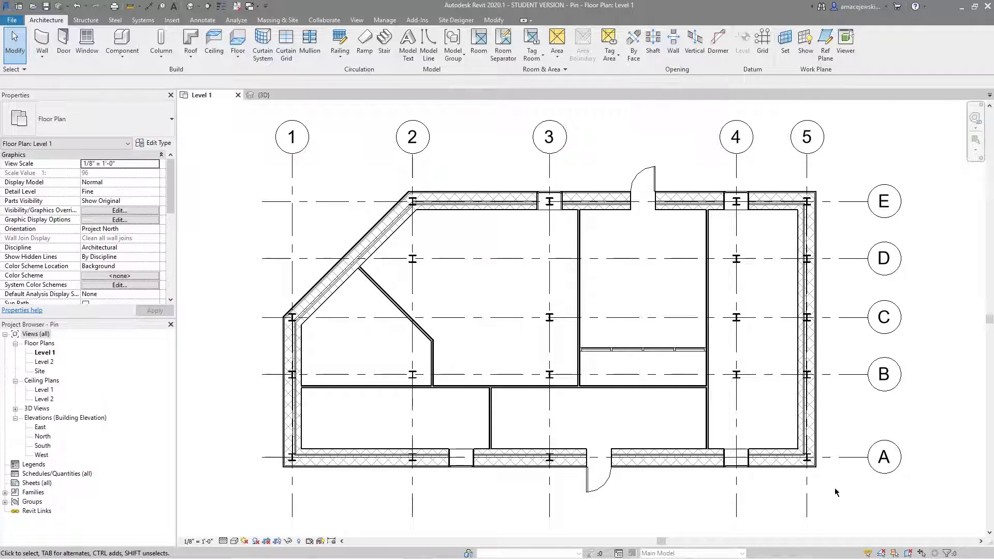
# Step: Toggle the selection of pinned elements, and pin the curtain wall, its two adjoining partitions and the columns at B-3 and C-3 together
pyautogui.click(895, 554)
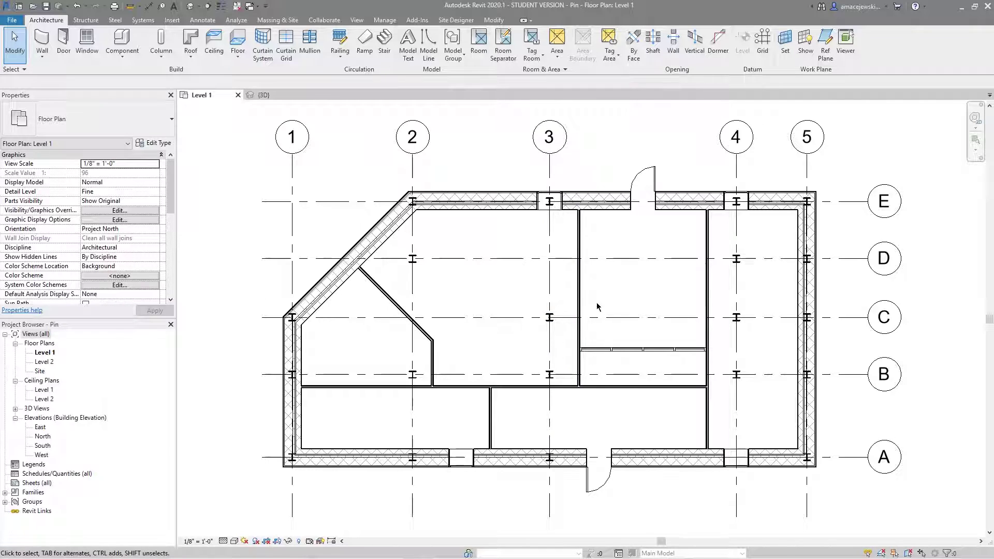
pyautogui.scroll(-1, 513, 291)
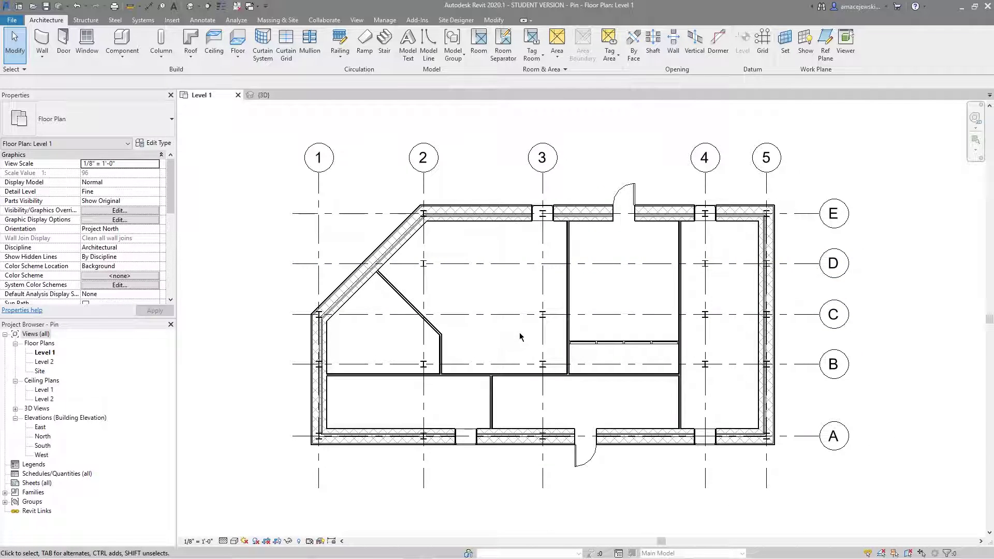
pyautogui.moveTo(686, 332); pyautogui.dragTo(553, 370)
pyautogui.scroll(1, 621, 357)
pyautogui.press('p')
pyautogui.press('n')
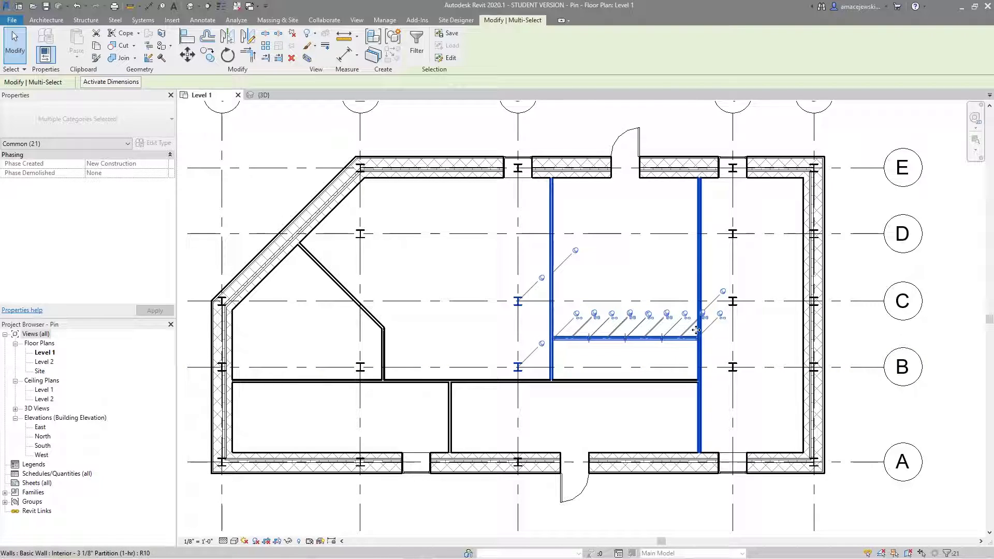
pyautogui.press('Escape')
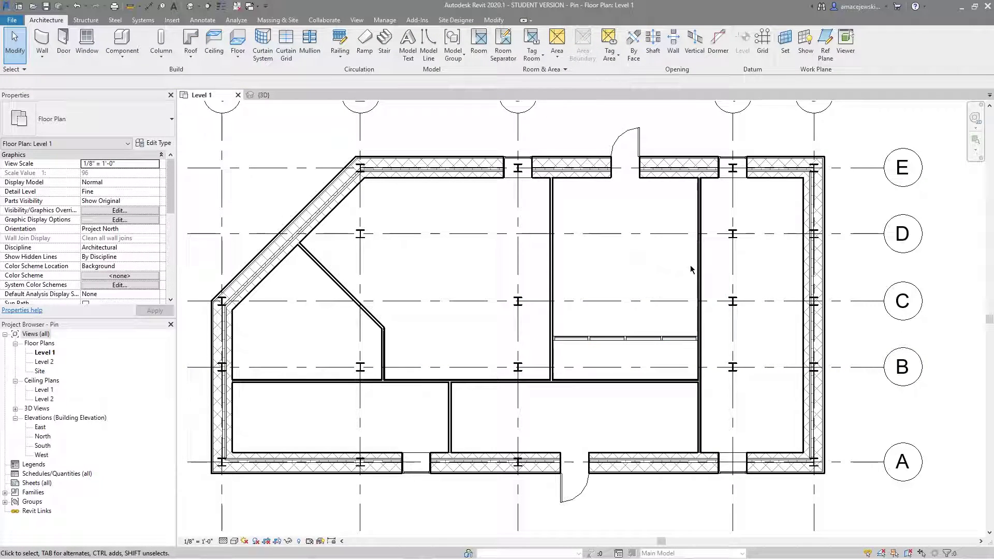
# Step: Try to select the pinned partition west of the curtain wall and the curtain wall itself with pinned-element selection turned off
pyautogui.scroll(-2, 592, 344)
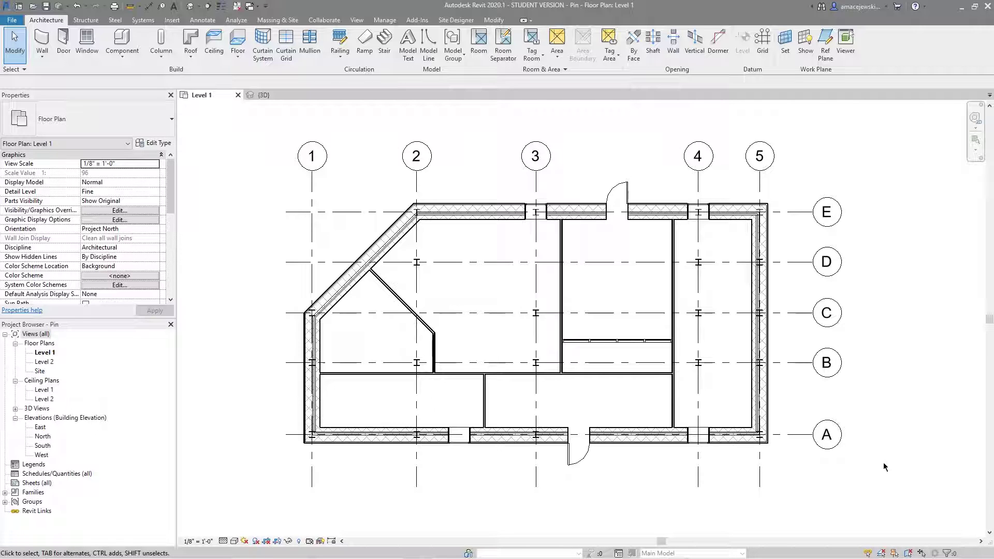
pyautogui.click(562, 295)
pyautogui.click(605, 292)
pyautogui.click(562, 301)
pyautogui.click(583, 302)
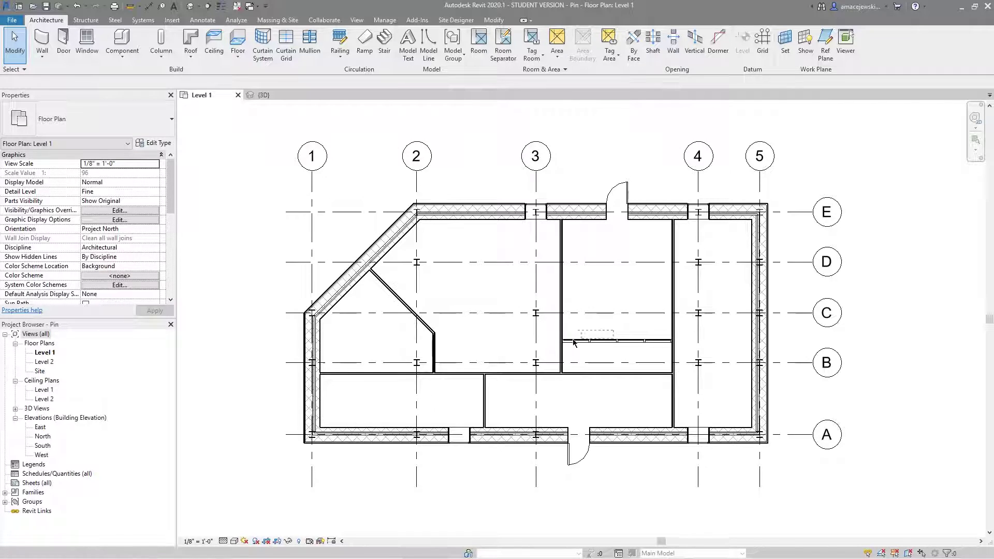
# Step: Examine the curtain wall and the surrounding partitions in the 3D view, and return to the Level 1 plan
pyautogui.click(261, 94)
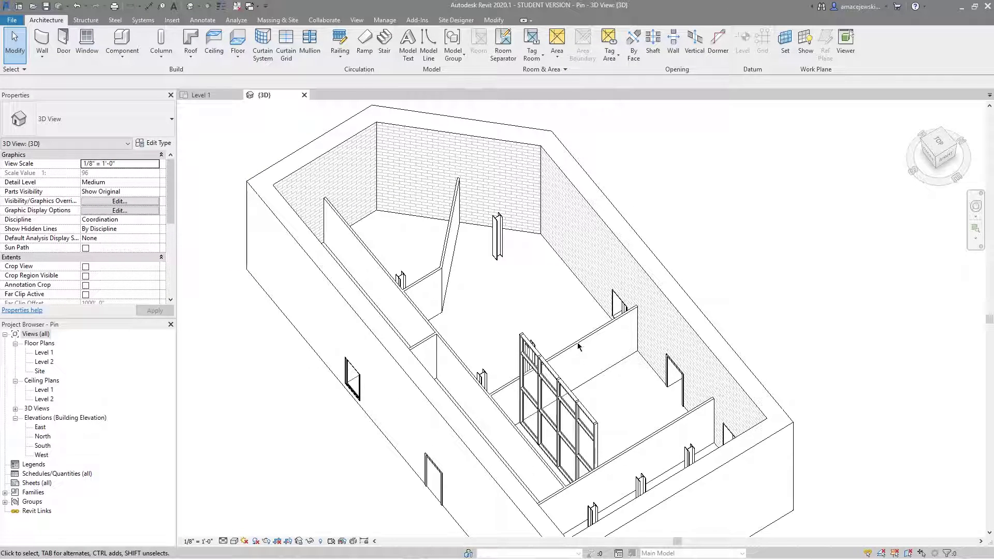
pyautogui.moveTo(582, 356)
pyautogui.mouseDown(button='middle')
pyautogui.moveTo(557, 360)
pyautogui.moveTo(550, 325)
pyautogui.mouseUp(button='middle')
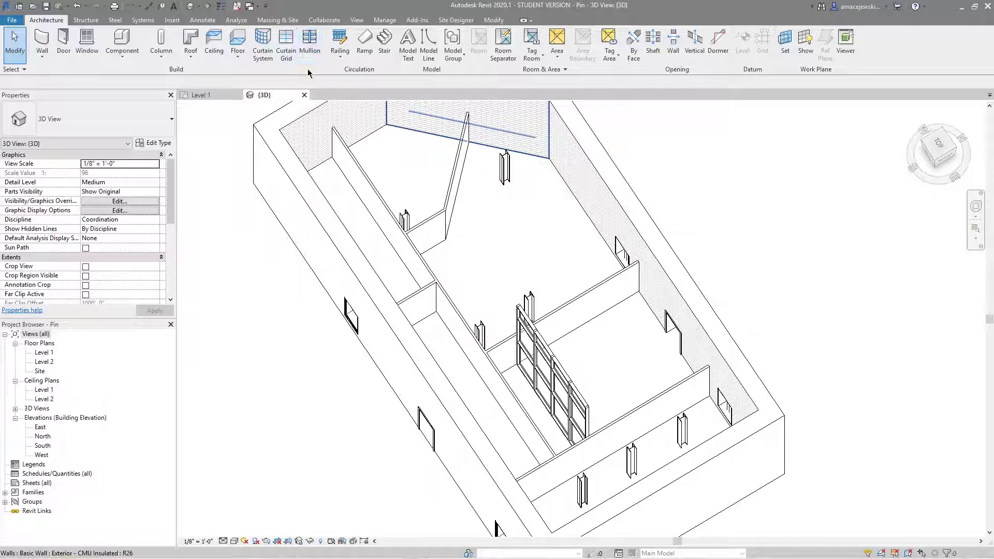
pyautogui.click(205, 96)
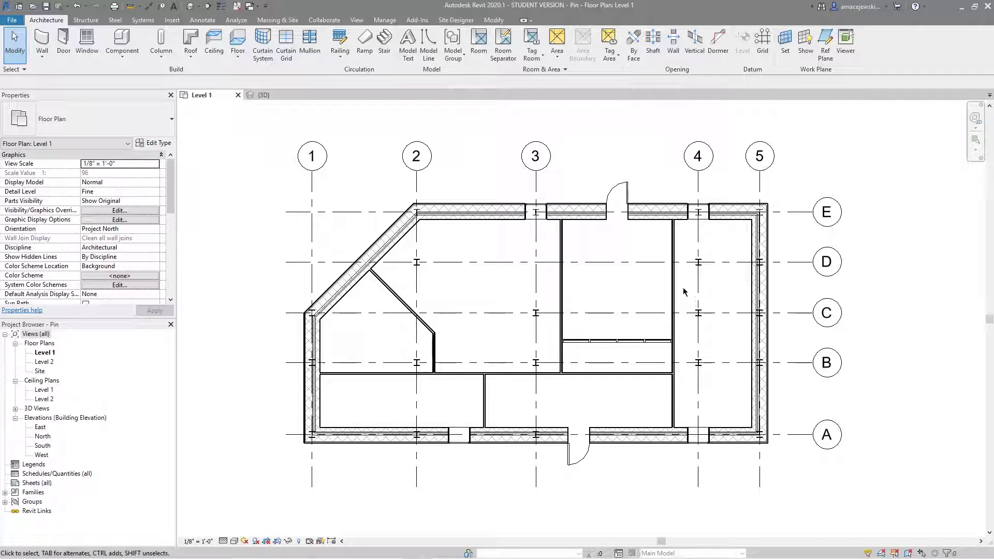
# Step: Toggle the selection of pinned elements and test it by selecting the two partitions on either side of the curtain wall
pyautogui.click(895, 555)
pyautogui.click(563, 290)
pyautogui.click(586, 297)
pyautogui.moveTo(678, 283); pyautogui.dragTo(558, 288)
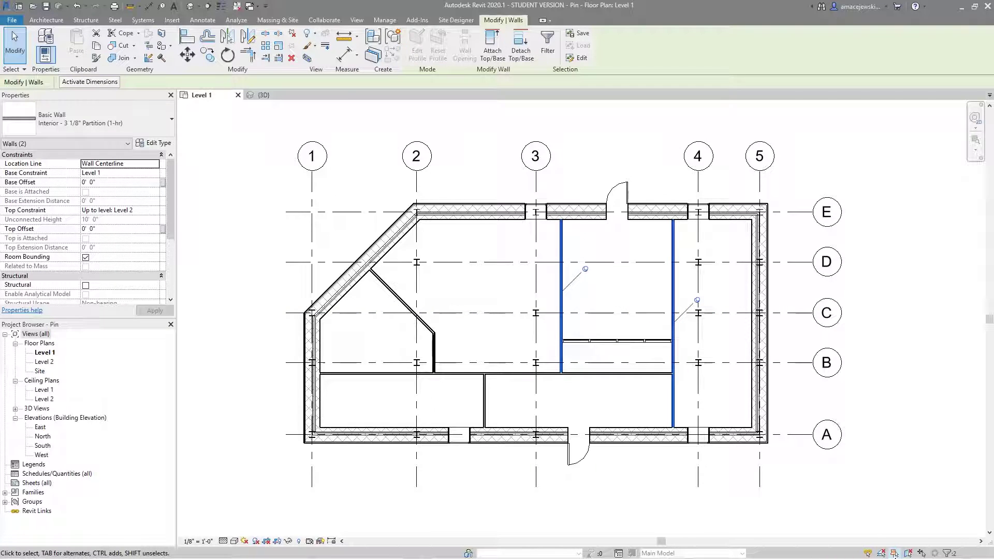
pyautogui.press('Escape')
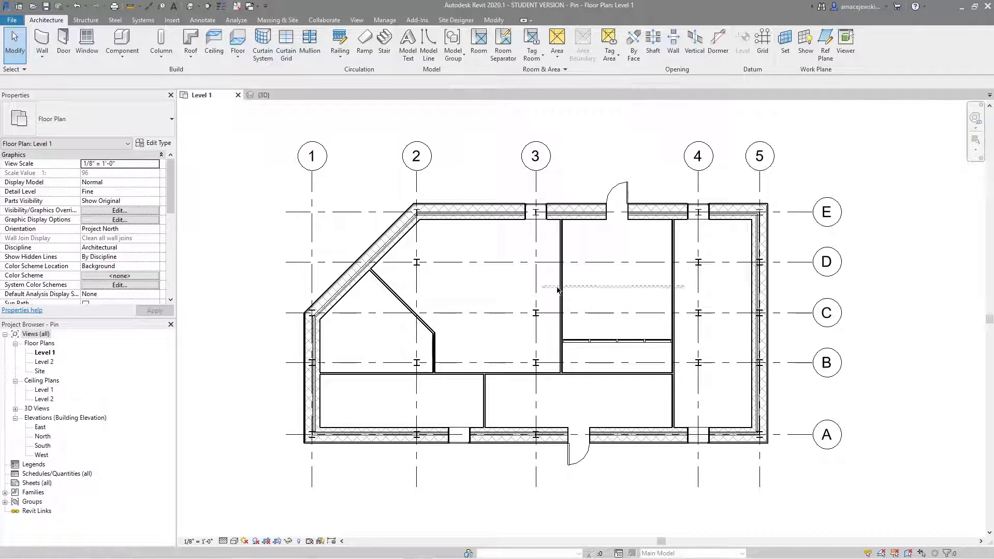